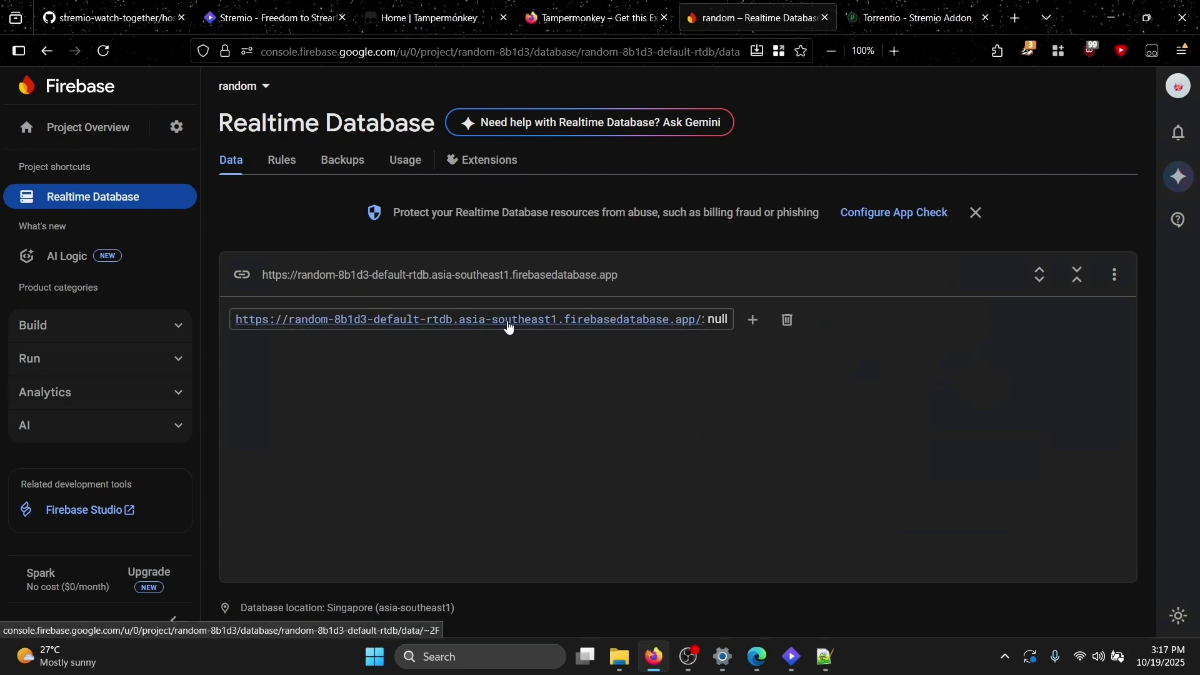
Copy the Realtime Database reference URL and add it as a quoted databaseUrl entry after measurementId in firebaseConfig
{"action": "left_click", "coordinate": [243, 281]}
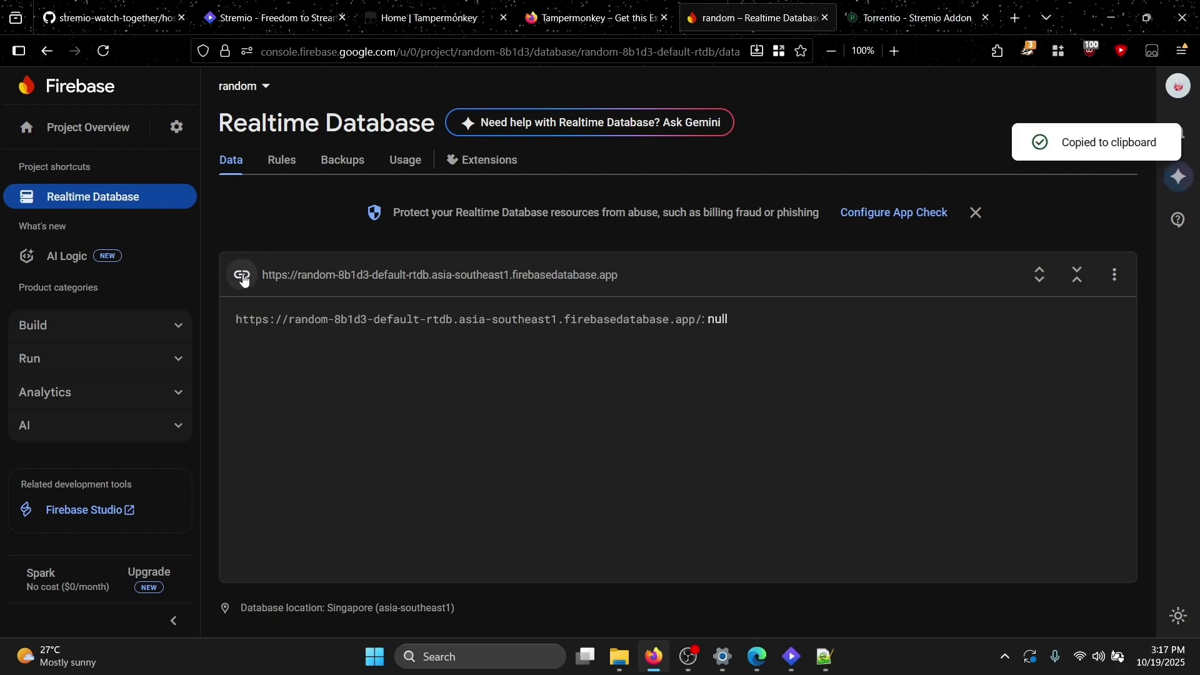
{"action": "left_click", "coordinate": [835, 667]}
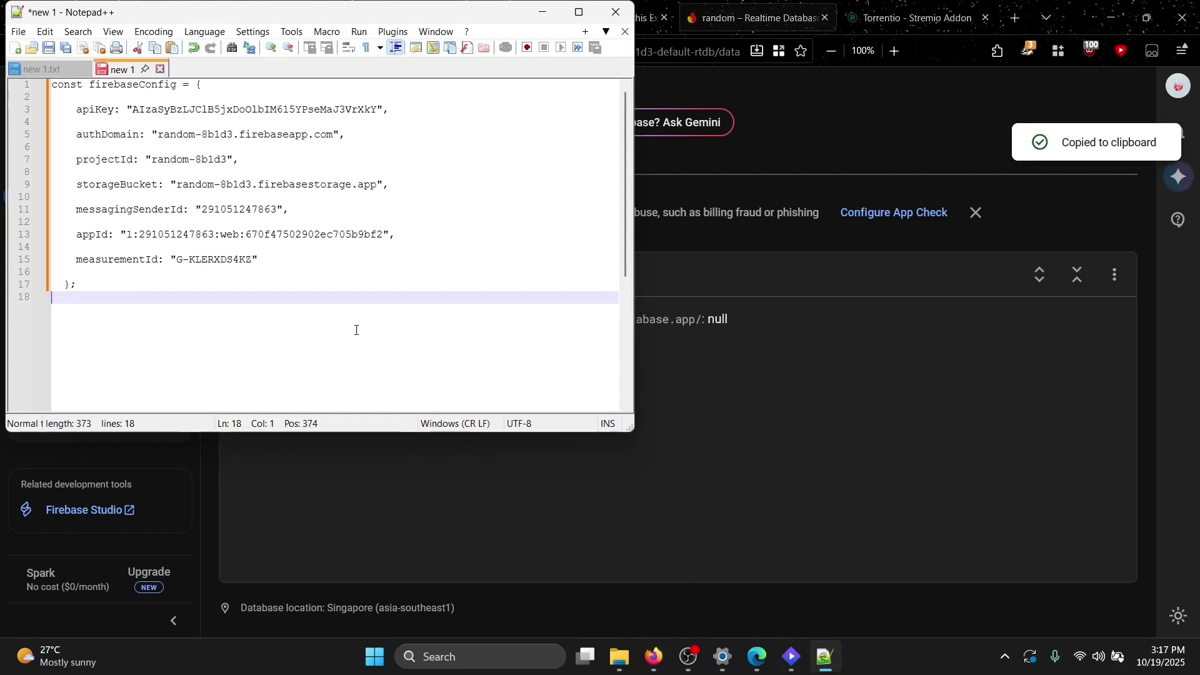
{"action": "left_click", "coordinate": [298, 262]}
{"action": "type", "text": ",\\"}
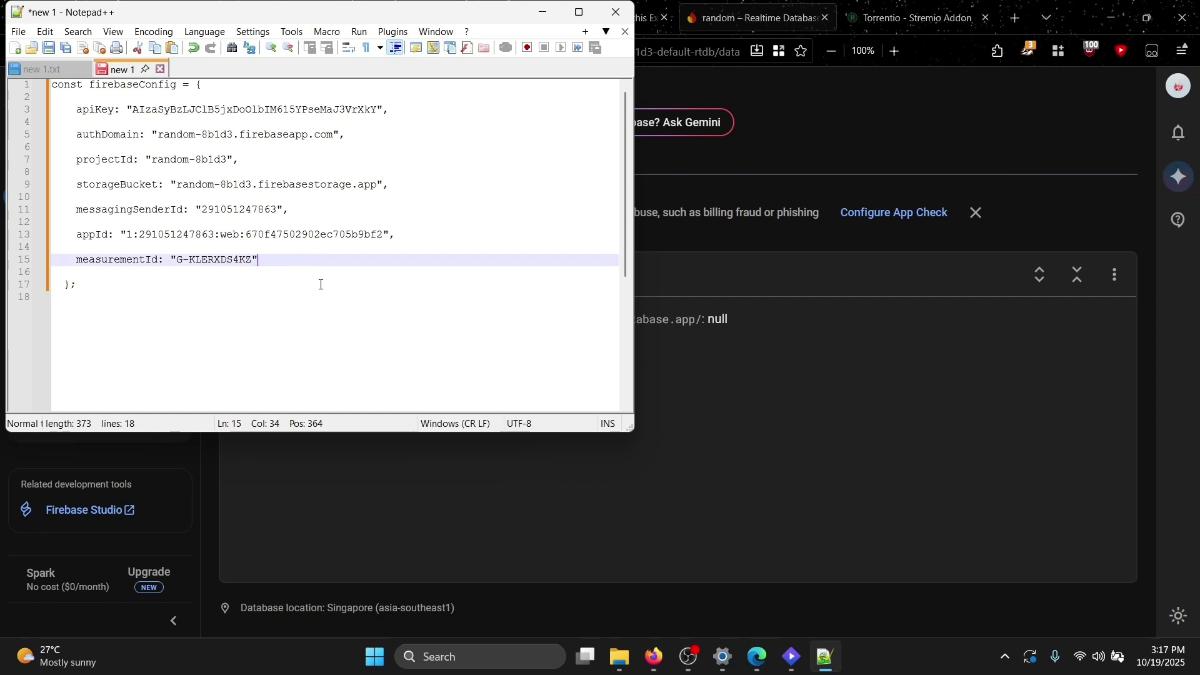
{"action": "key", "text": "Return"}
{"action": "key", "text": "Return"}
{"action": "type", "text": "databas"}
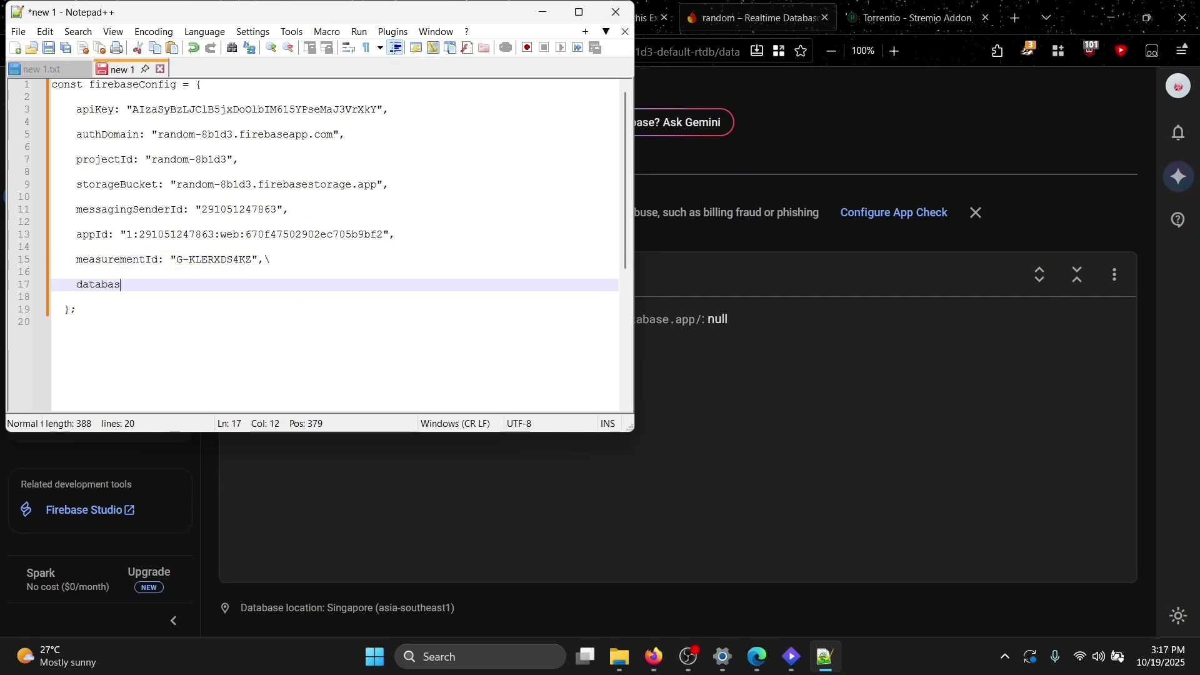
{"action": "type", "text": "eUrl:"}
{"action": "key", "text": "ctrl+v"}
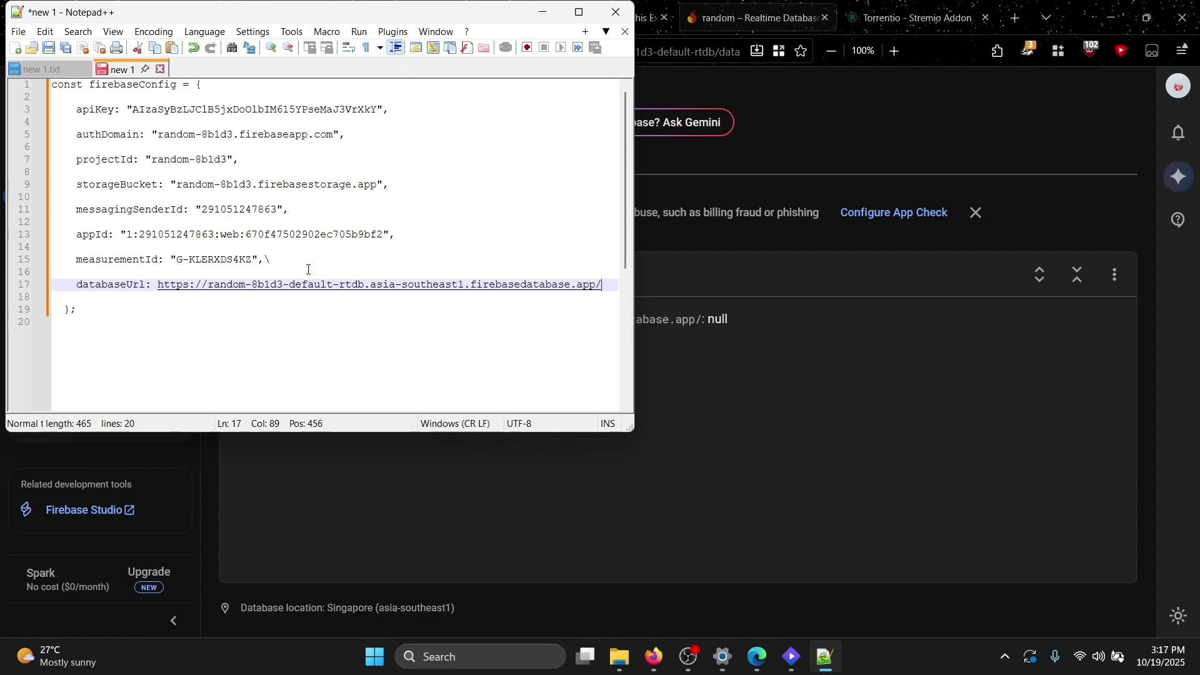
{"action": "key", "text": "ctrl+z"}
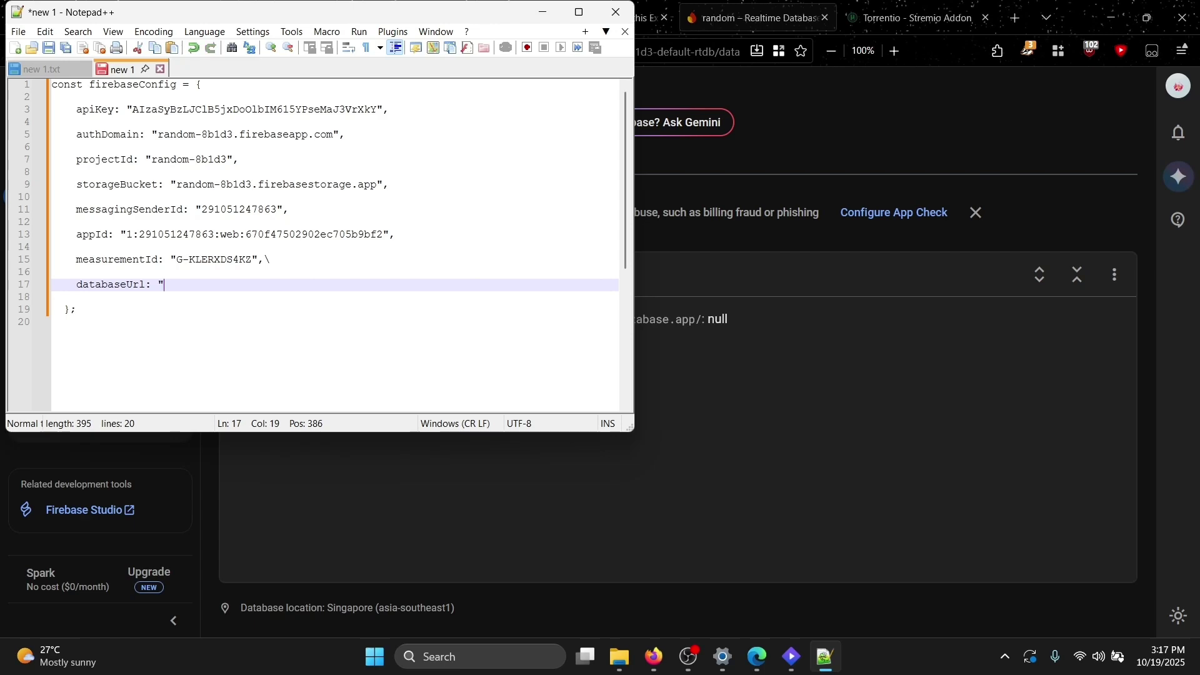
{"action": "key", "text": "ctrl+v"}
{"action": "type", "text": "\""}
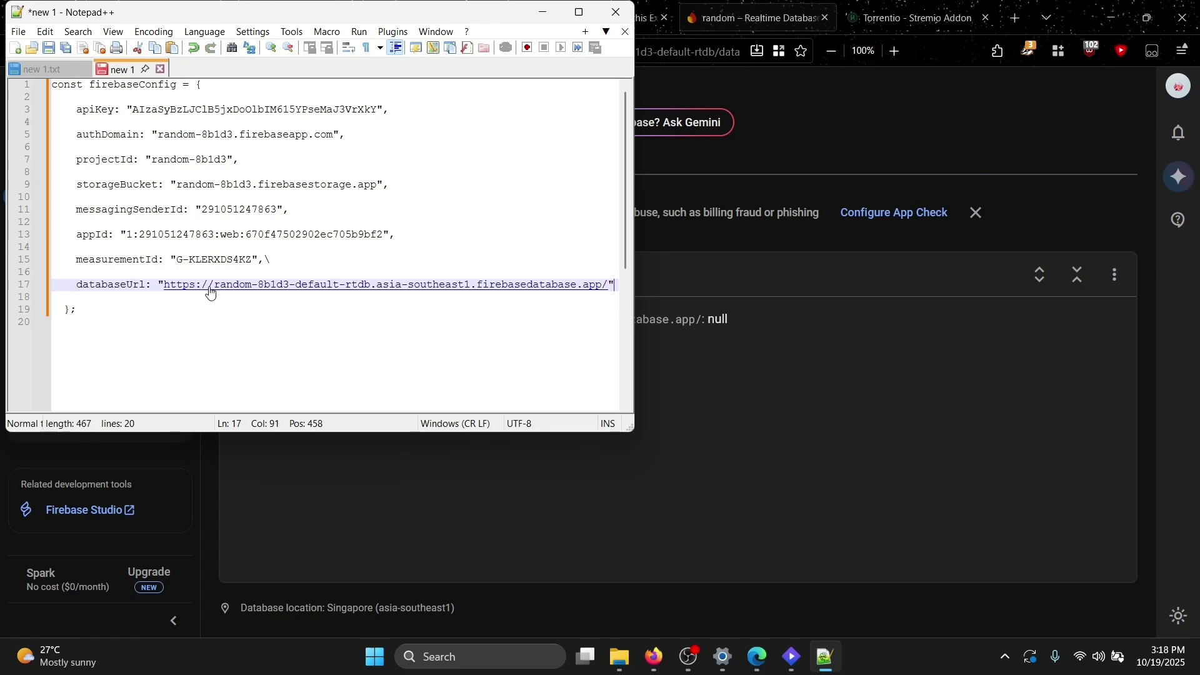
{"action": "left_click", "coordinate": [542, 13]}
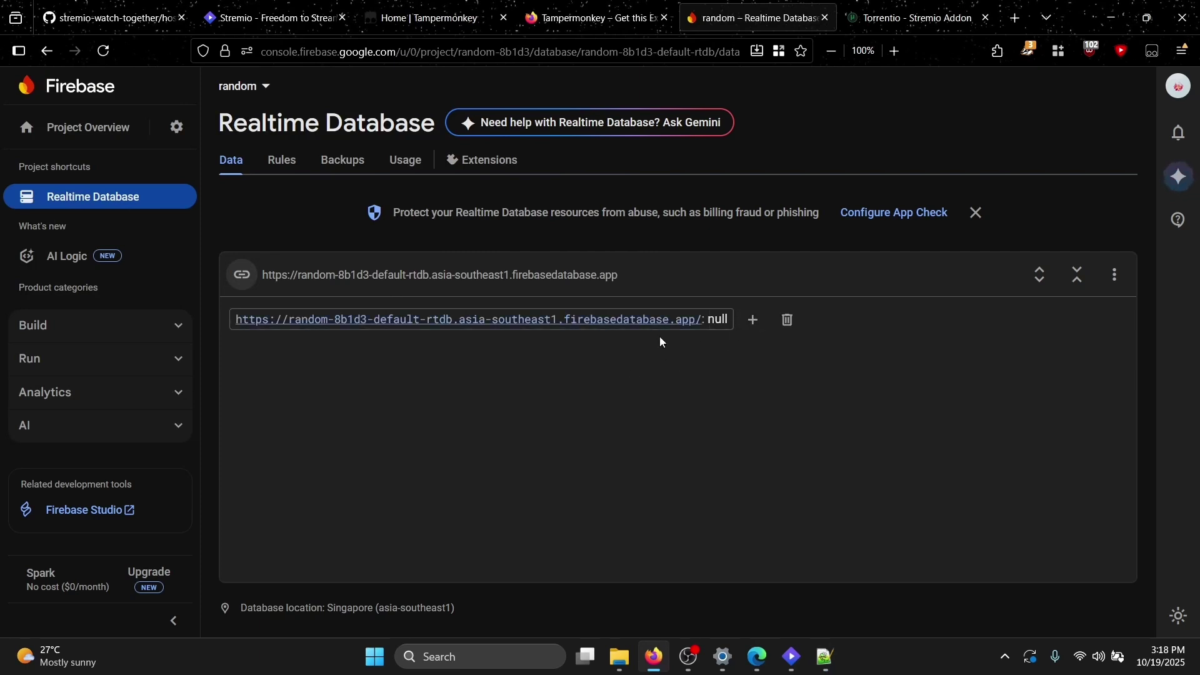
In the database Rules, replace the time-limited .read condition with true
{"action": "left_click", "coordinate": [282, 162]}
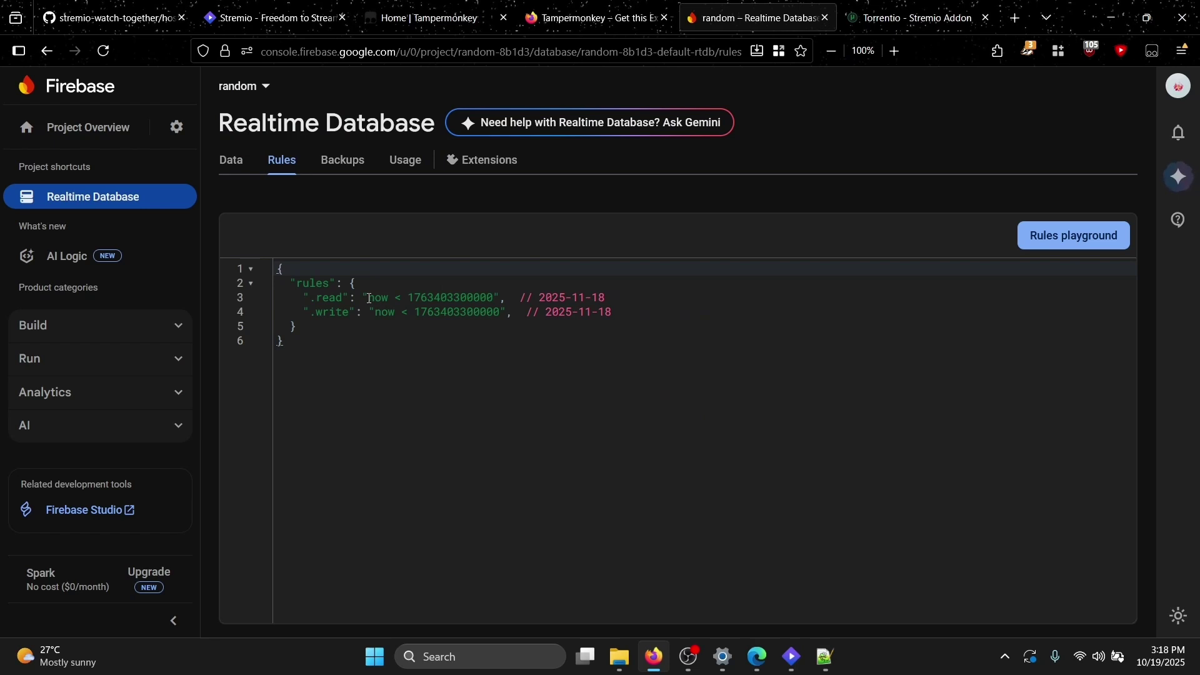
{"action": "left_click", "coordinate": [371, 299]}
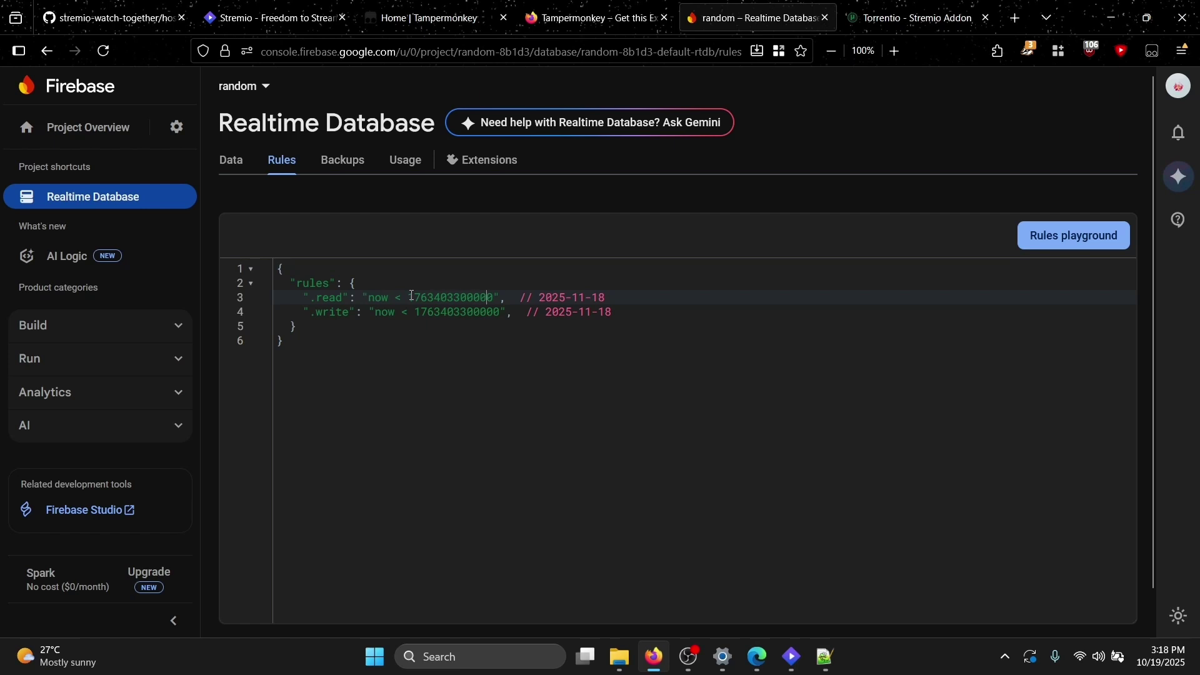
{"action": "key", "text": "BackSpace"}
{"action": "key", "text": "BackSpace"}
{"action": "key", "text": "BackSpace"}
{"action": "key", "text": "BackSpace"}
{"action": "key", "text": "BackSpace"}
{"action": "key", "text": "BackSpace"}
{"action": "key", "text": "BackSpace"}
{"action": "key", "text": "BackSpace"}
{"action": "key", "text": "BackSpace"}
{"action": "key", "text": "BackSpace"}
{"action": "key", "text": "BackSpace"}
{"action": "key", "text": "BackSpace"}
{"action": "key", "text": "BackSpace"}
{"action": "key", "text": "BackSpace"}
{"action": "key", "text": "BackSpace"}
{"action": "key", "text": "BackSpace"}
{"action": "key", "text": "BackSpace"}
{"action": "key", "text": "BackSpace"}
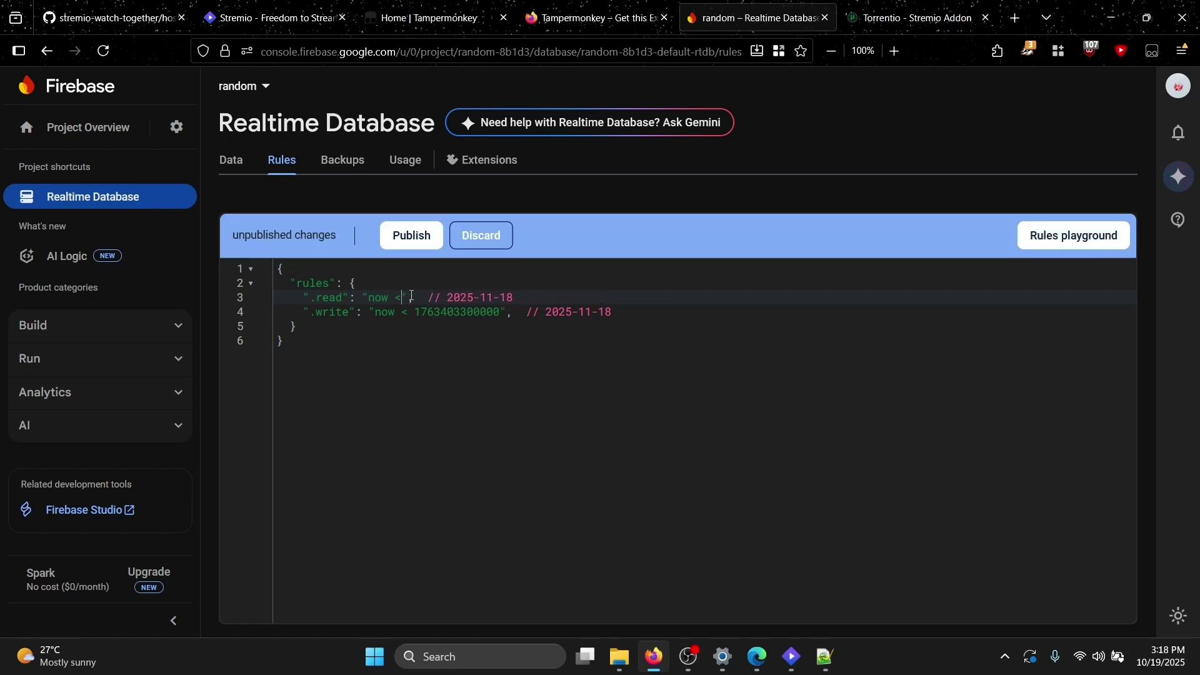
{"action": "key", "text": "BackSpace"}
{"action": "key", "text": "BackSpace"}
{"action": "key", "text": "BackSpace"}
{"action": "type", "text": "true"}
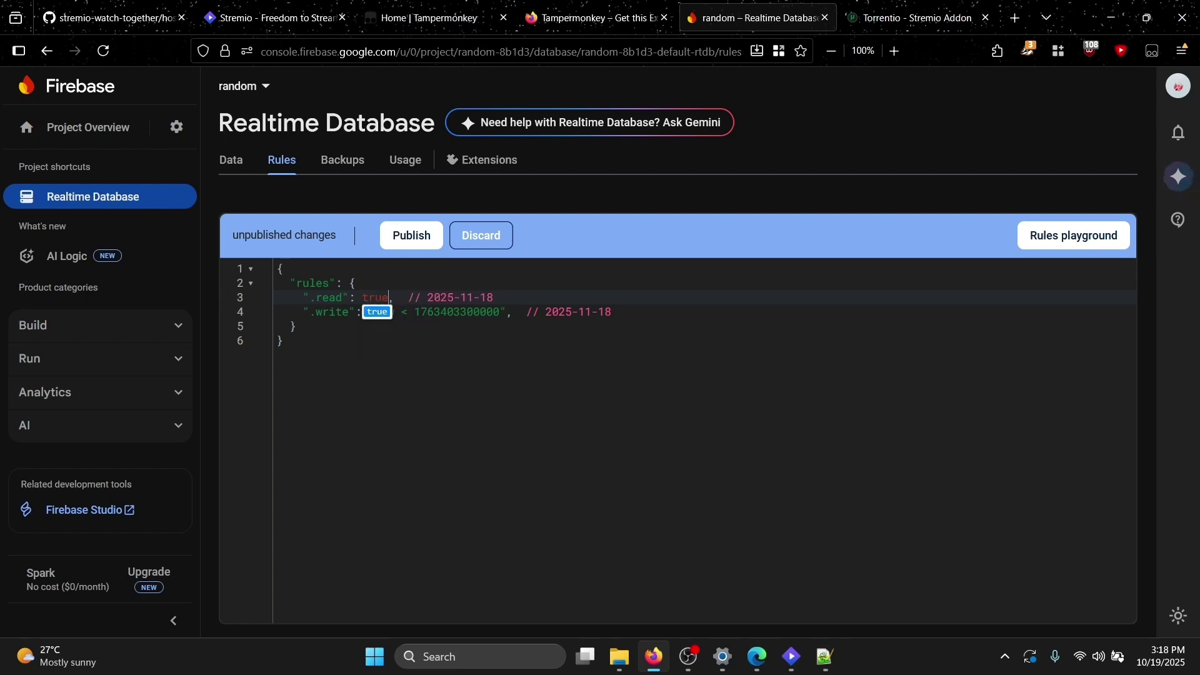
{"action": "key", "text": "ctrl+End"}
Replace the .write condition with true and publish the rules
{"action": "left_click_drag", "start_coordinate": [368, 312], "coordinate": [506, 308]}
{"action": "type", "text": "writ"}
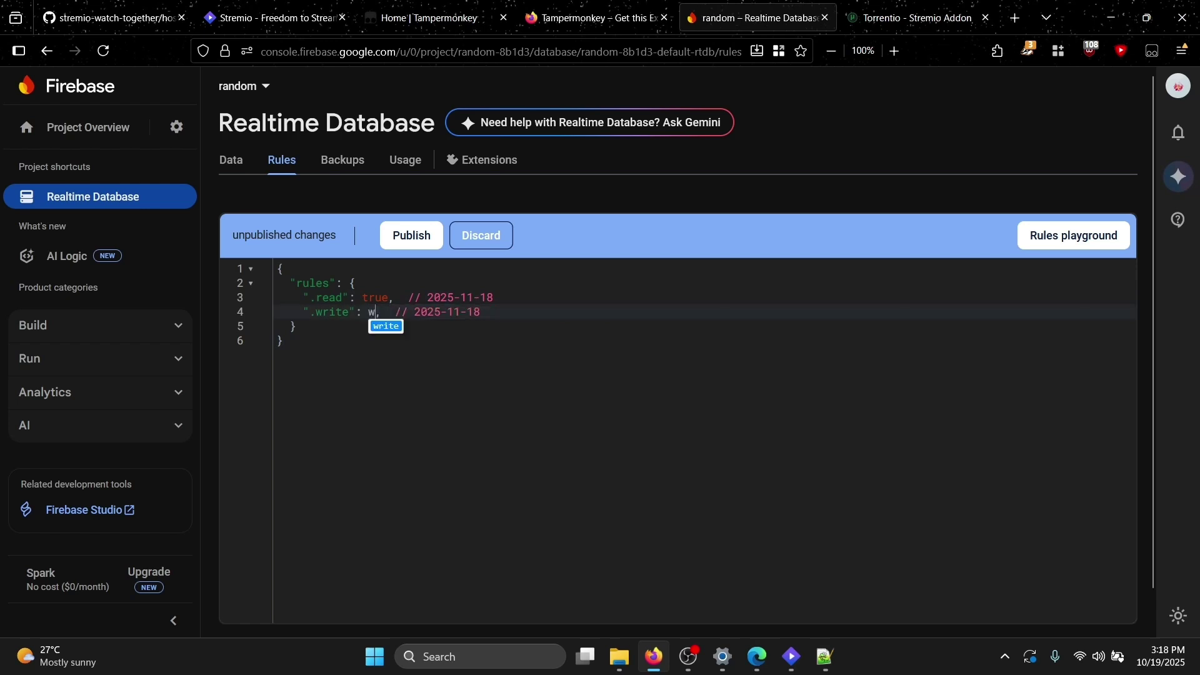
{"action": "key", "text": "BackSpace"}
{"action": "key", "text": "BackSpace"}
{"action": "key", "text": "BackSpace"}
{"action": "key", "text": "BackSpace"}
{"action": "type", "text": "true"}
{"action": "left_click", "coordinate": [555, 371]}
{"action": "left_click", "coordinate": [411, 235]}
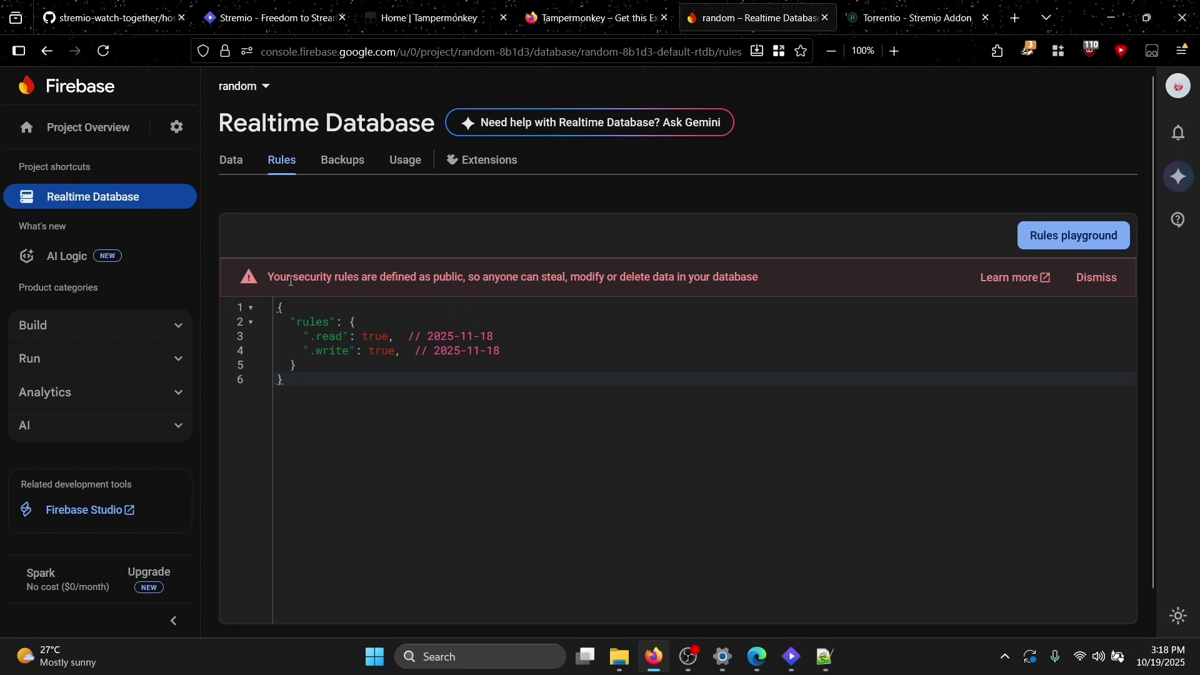
{"action": "left_click_drag", "start_coordinate": [291, 277], "coordinate": [593, 277]}
Return to the database Data view and minimise OBS Studio to reveal Stremio
{"action": "left_click", "coordinate": [232, 159]}
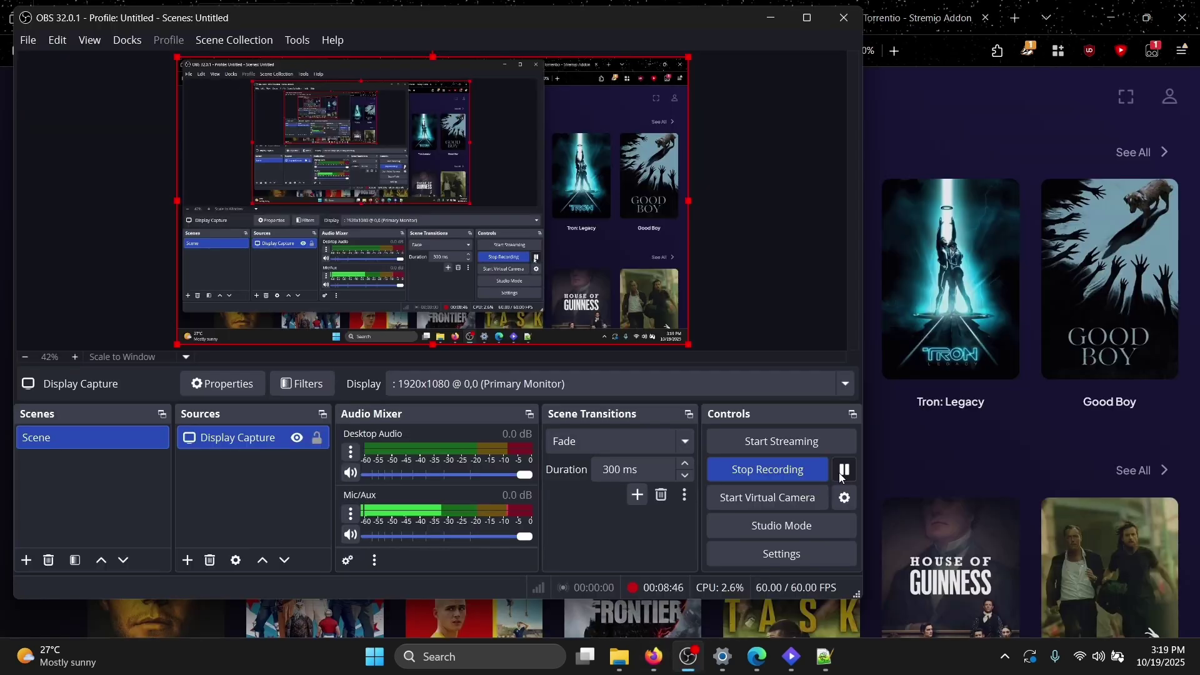
{"action": "left_click", "coordinate": [773, 17]}
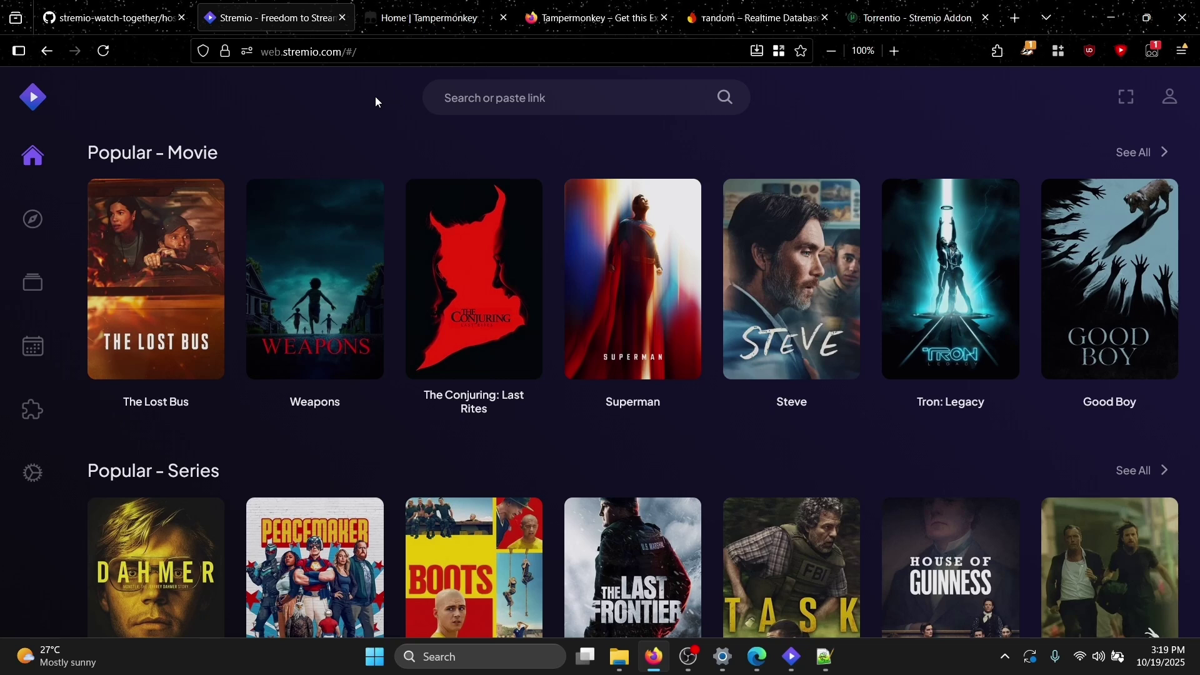
Play The Kid from Discover's Public Domain Movies catalog using the first Torrentio 1080p stream
{"action": "left_click", "coordinate": [32, 410]}
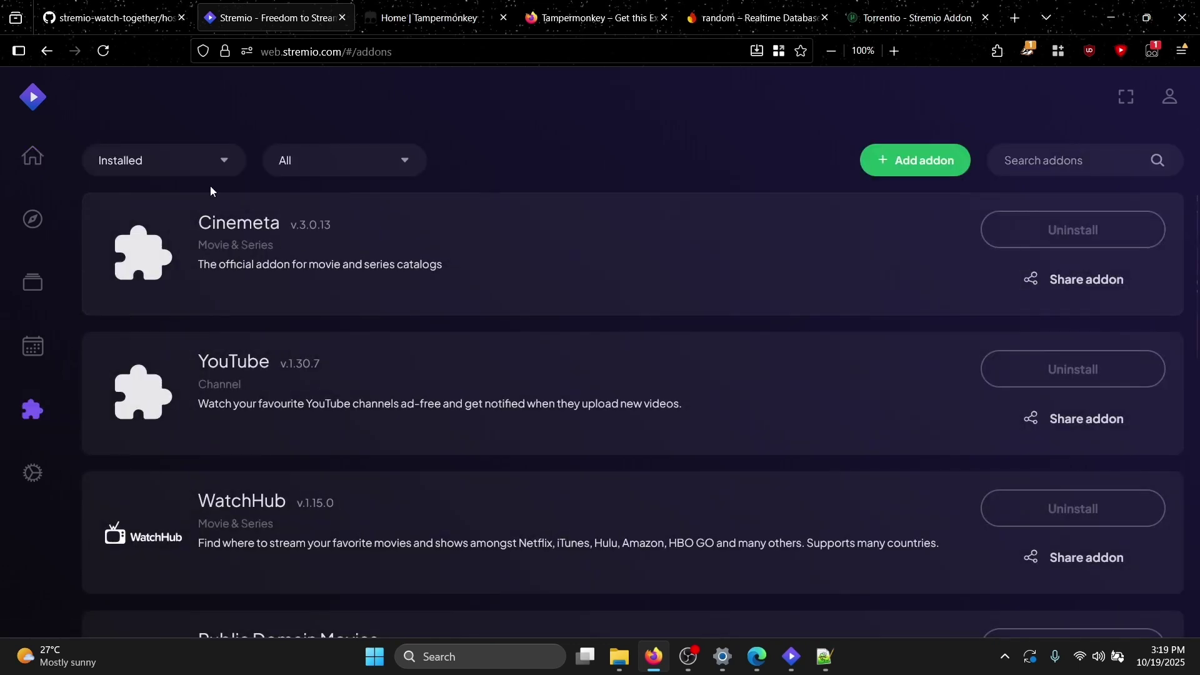
{"action": "left_click", "coordinate": [33, 280]}
{"action": "left_click", "coordinate": [32, 218]}
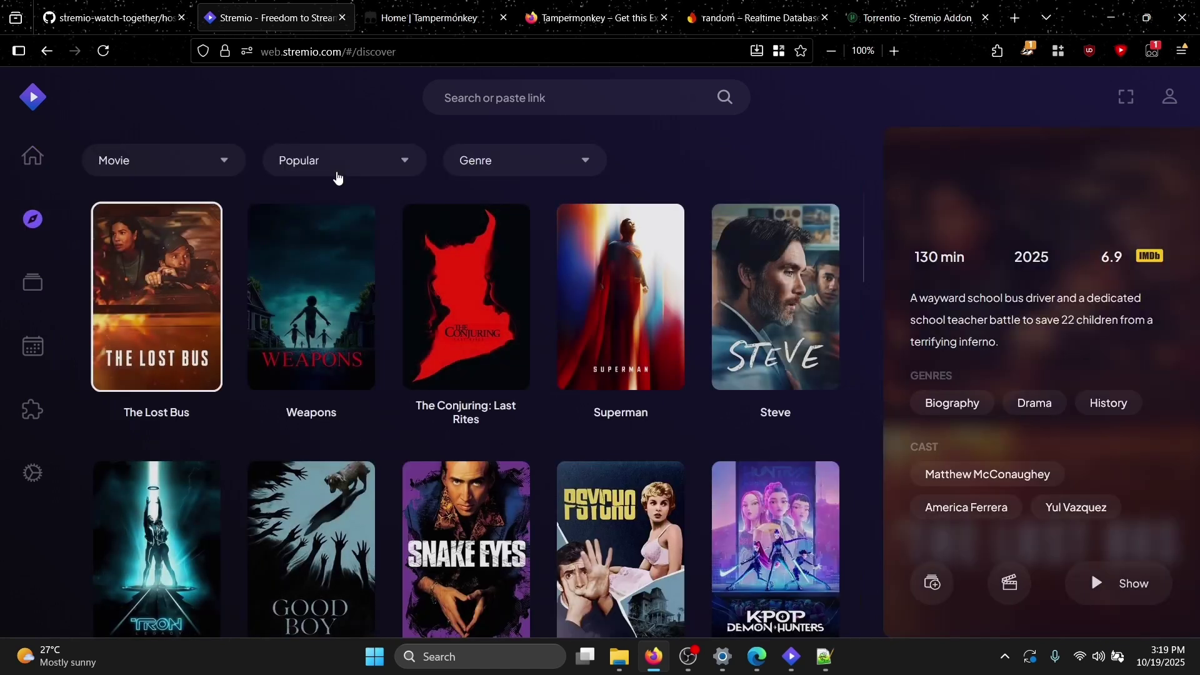
{"action": "left_click", "coordinate": [338, 164]}
{"action": "left_click", "coordinate": [327, 289]}
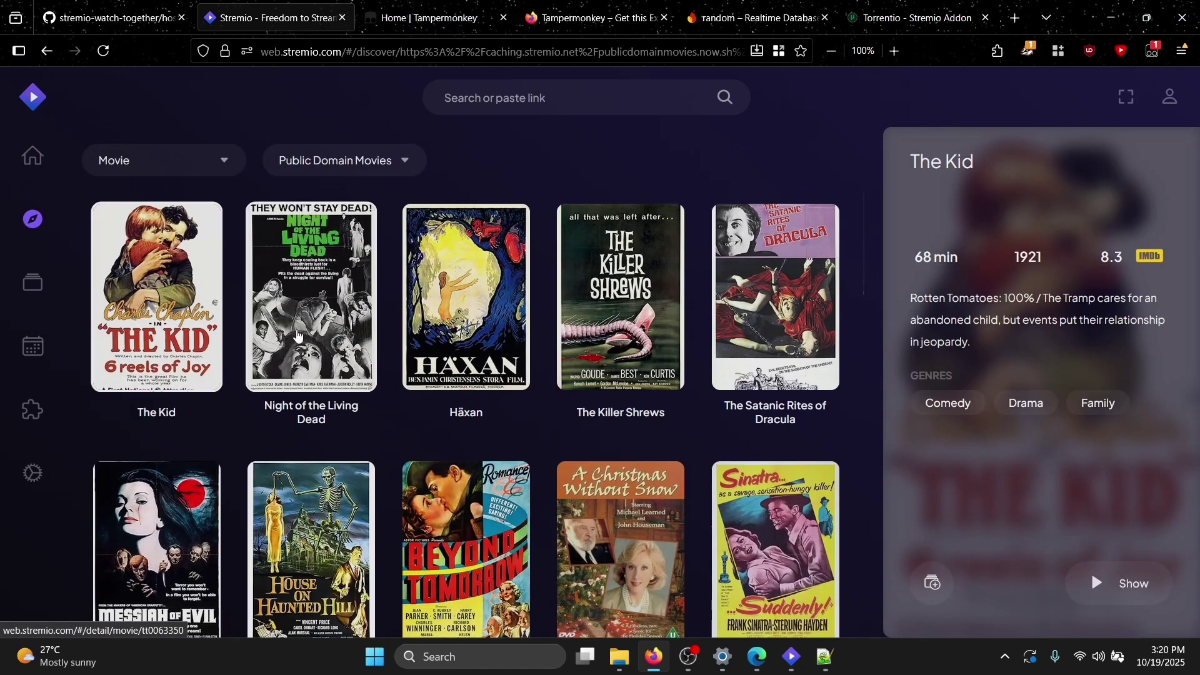
{"action": "left_click", "coordinate": [169, 322]}
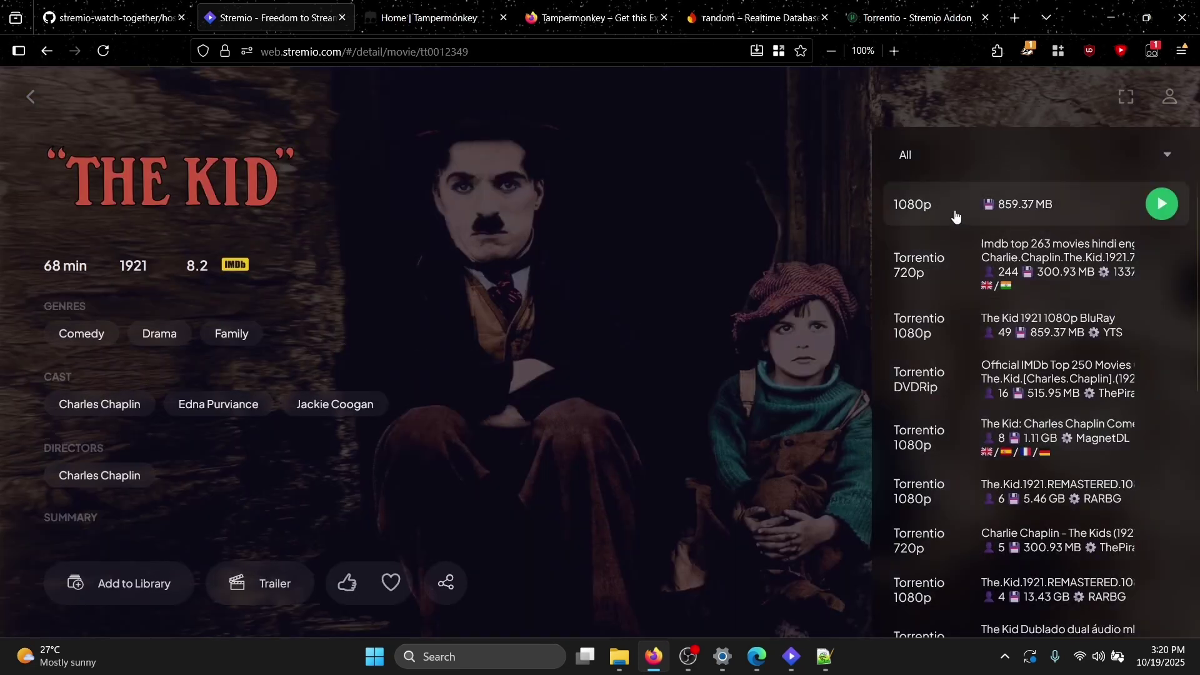
{"action": "left_click", "coordinate": [953, 210]}
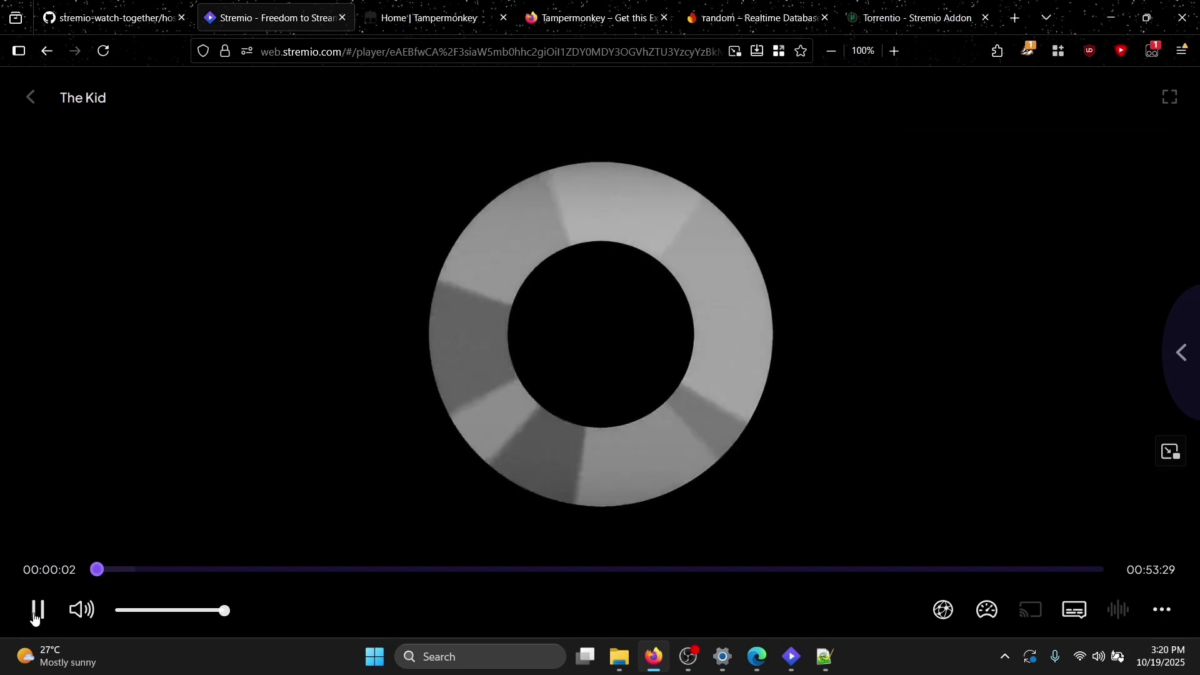
Pause The Kid and reload the player page so the Watch Together script runs
{"action": "left_click", "coordinate": [36, 614]}
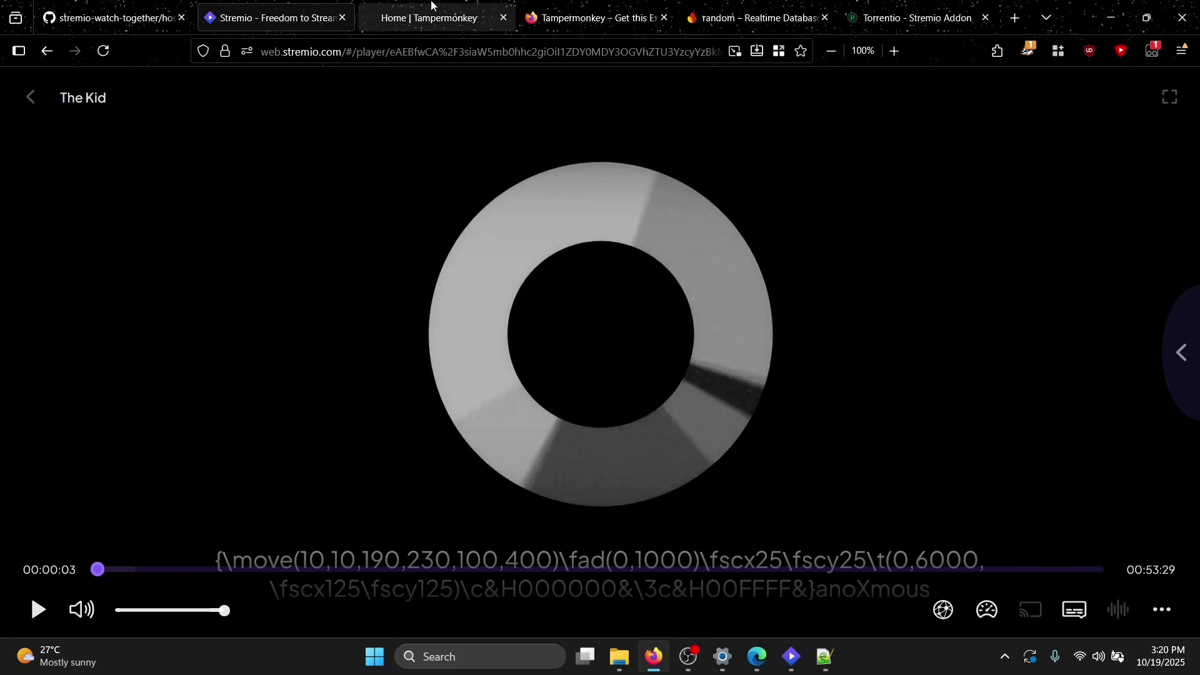
{"action": "mouse_move", "coordinate": [431, 5]}
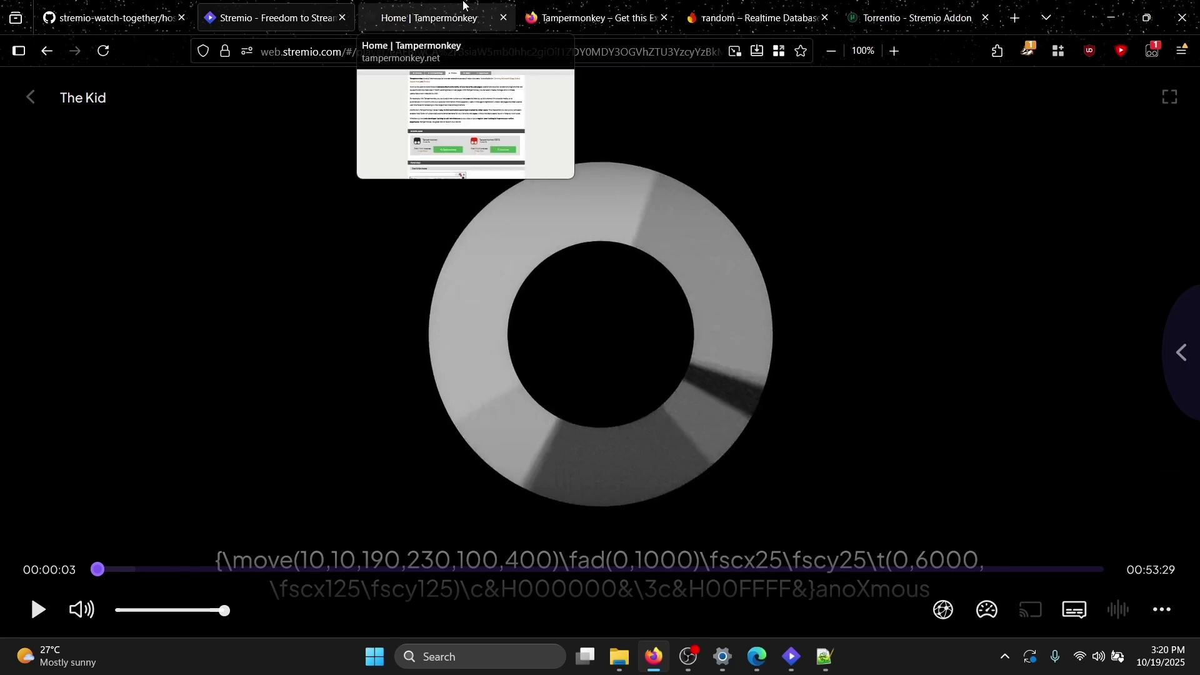
{"action": "left_click", "coordinate": [696, 666]}
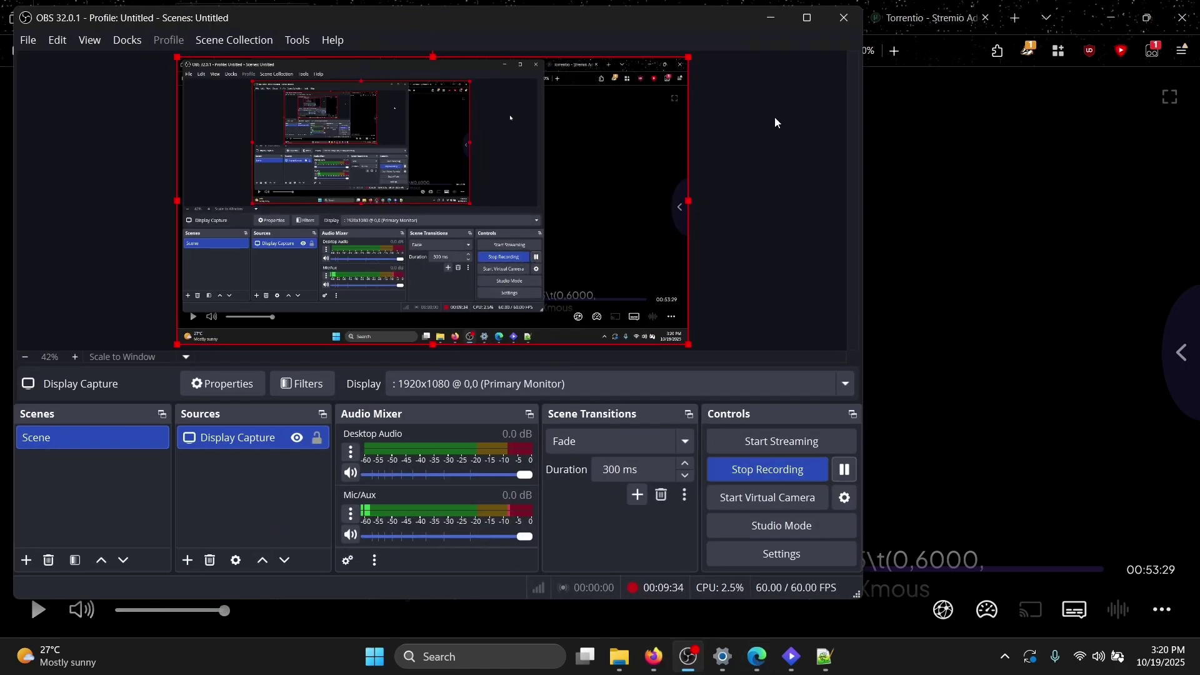
{"action": "left_click", "coordinate": [771, 17]}
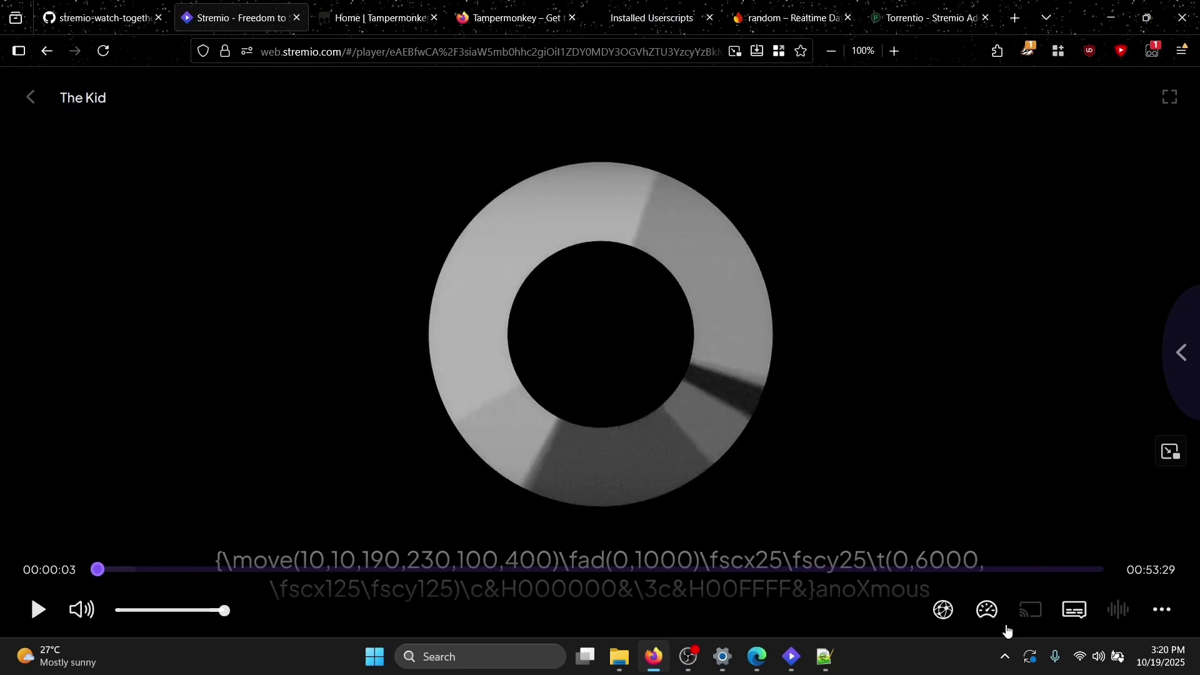
{"action": "left_click", "coordinate": [102, 53]}
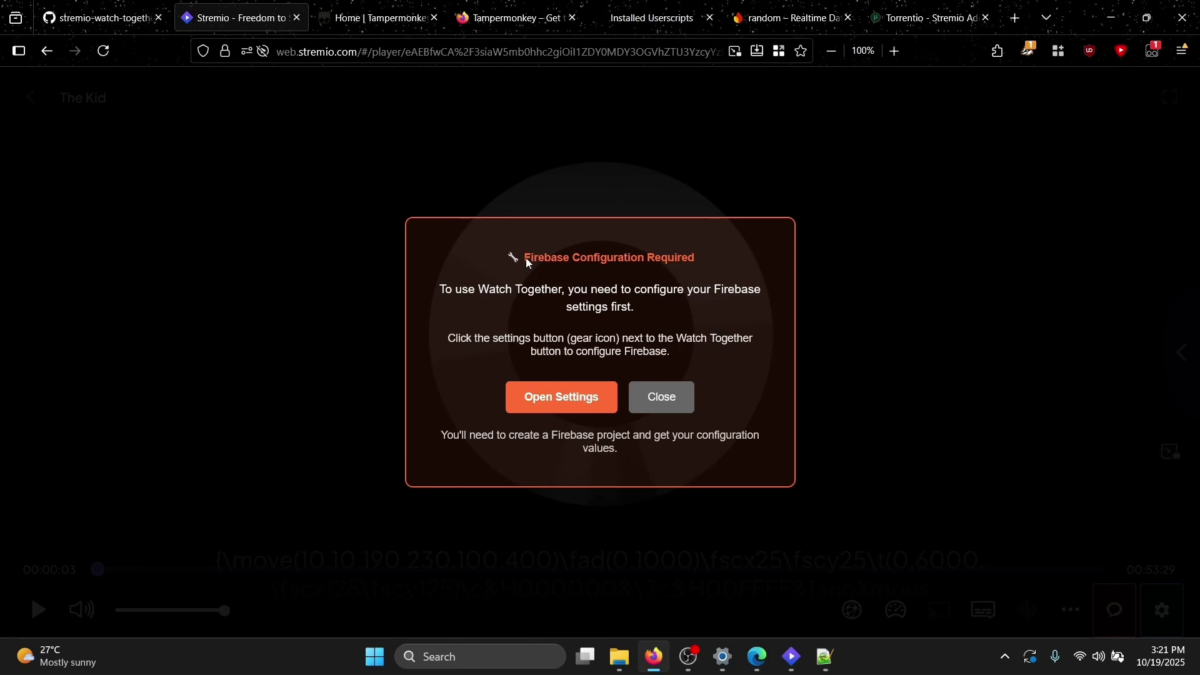
In Watch Together settings, keep Room ID room123 and paste the apiKey into API Key
{"action": "left_click", "coordinate": [549, 399]}
{"action": "left_click", "coordinate": [523, 205]}
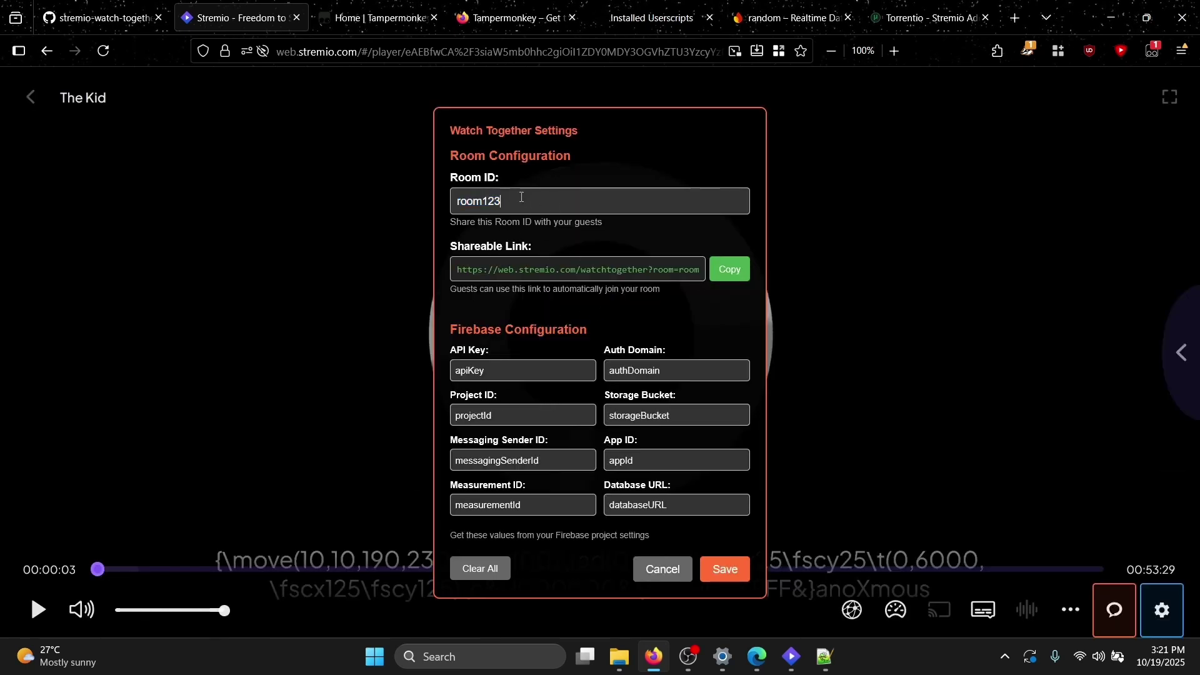
{"action": "double_click", "coordinate": [475, 373]}
{"action": "left_click", "coordinate": [825, 656]}
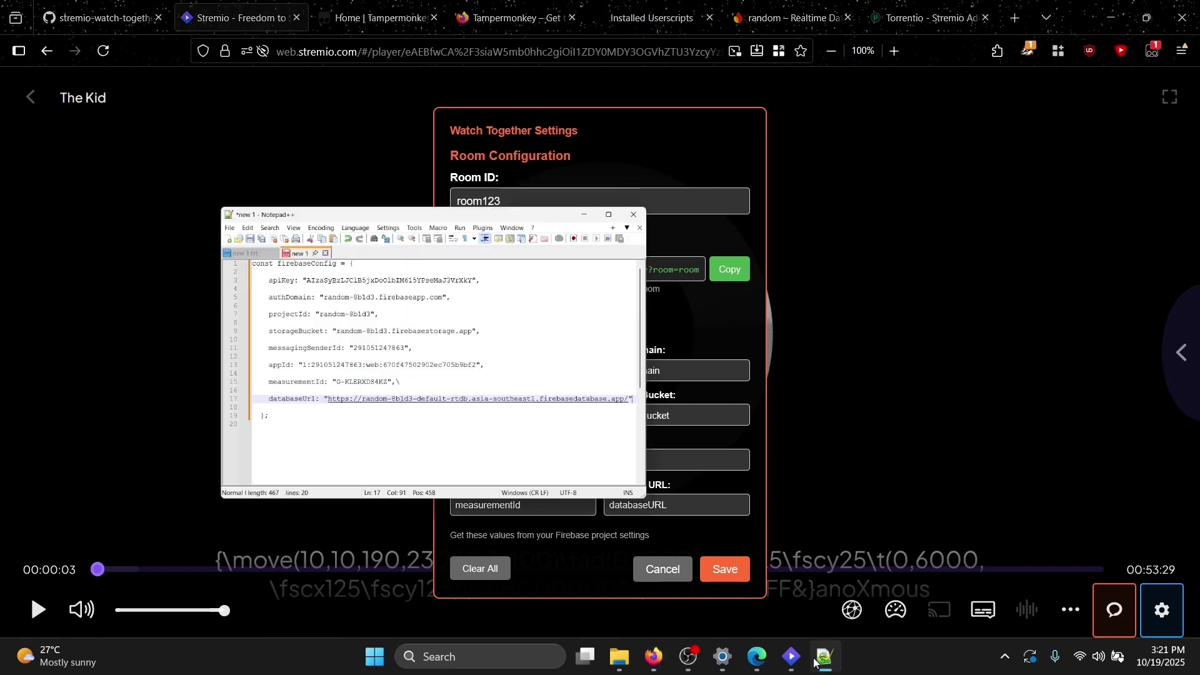
{"action": "double_click", "coordinate": [204, 113]}
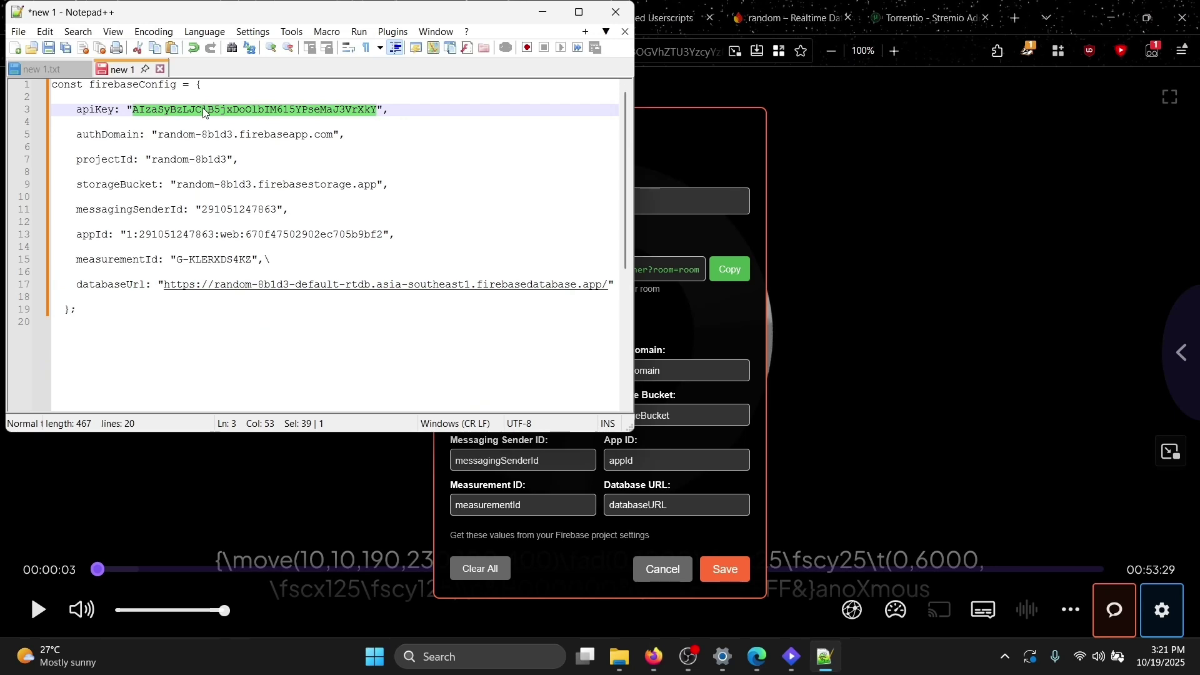
{"action": "key", "text": "ctrl+c"}
{"action": "left_click", "coordinate": [542, 13]}
{"action": "key", "text": "ctrl+v"}
Replace the Auth Domain placeholder with the authDomain value from firebaseConfig
{"action": "double_click", "coordinate": [653, 370]}
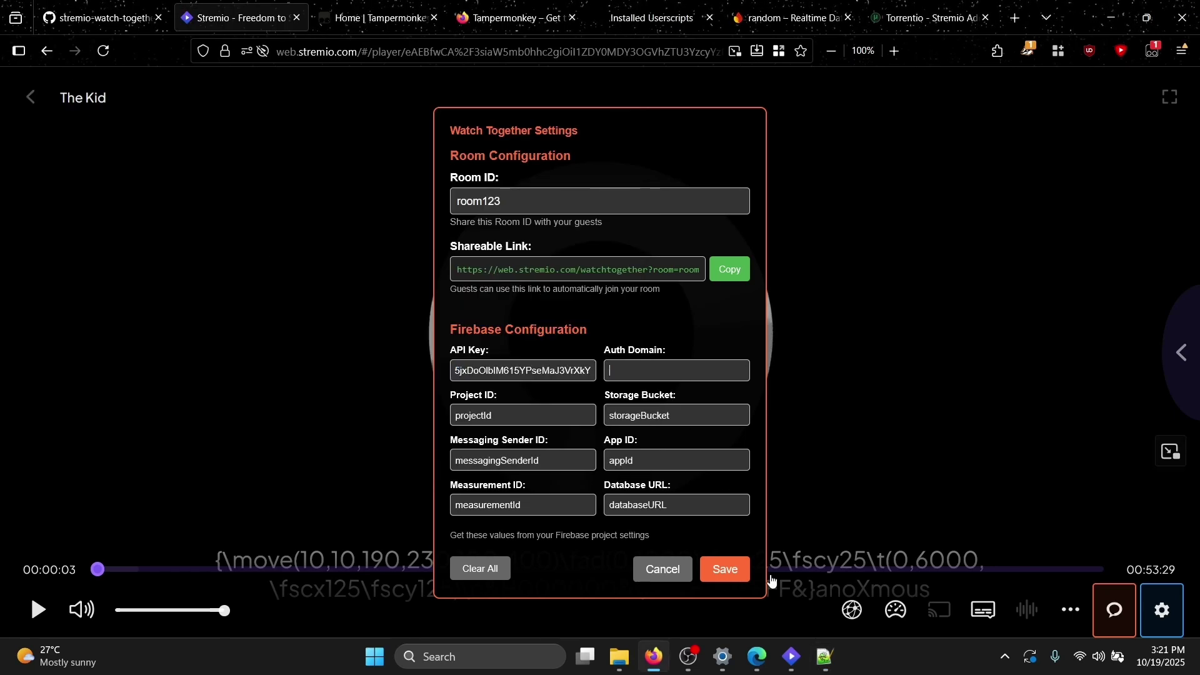
{"action": "left_click", "coordinate": [823, 656]}
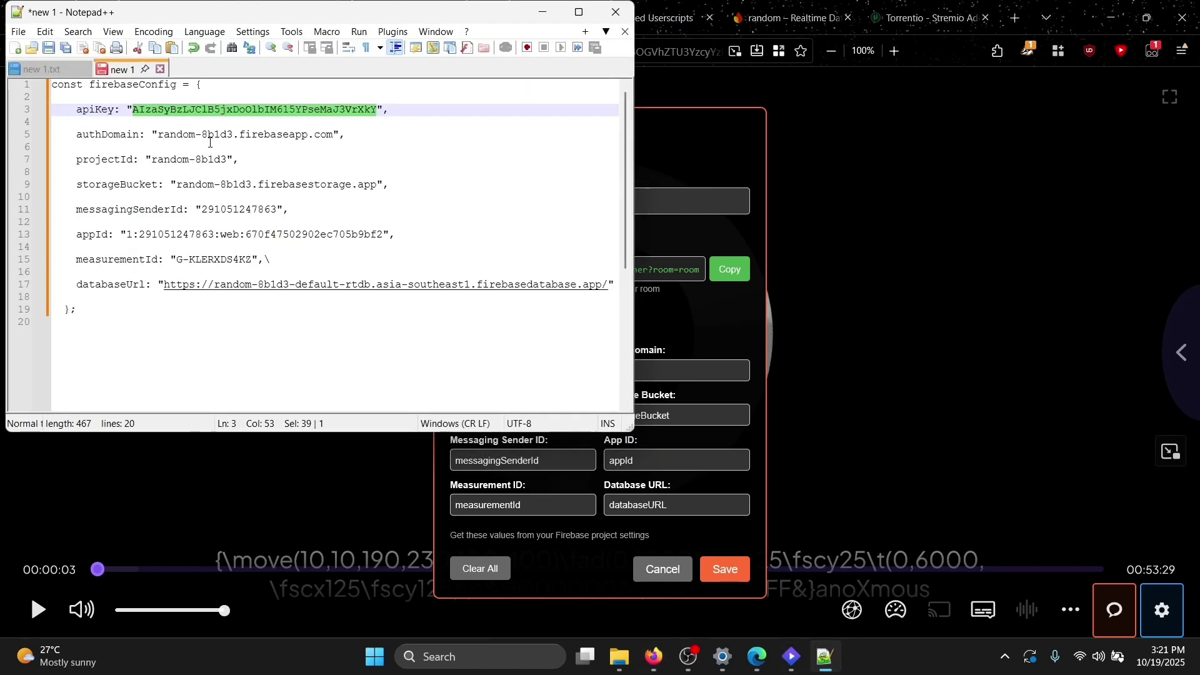
{"action": "double_click", "coordinate": [175, 139]}
{"action": "left_click_drag", "start_coordinate": [158, 136], "coordinate": [337, 136]}
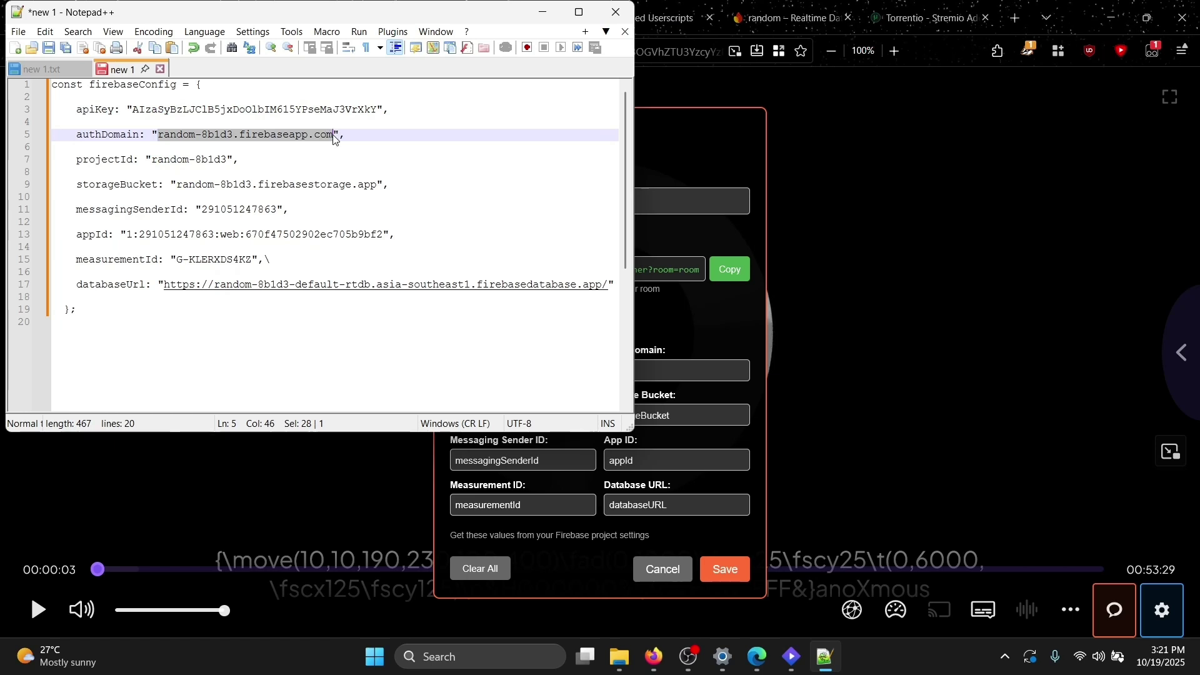
{"action": "left_click", "coordinate": [721, 330]}
{"action": "left_click", "coordinate": [702, 370]}
{"action": "key", "text": "ctrl+v"}
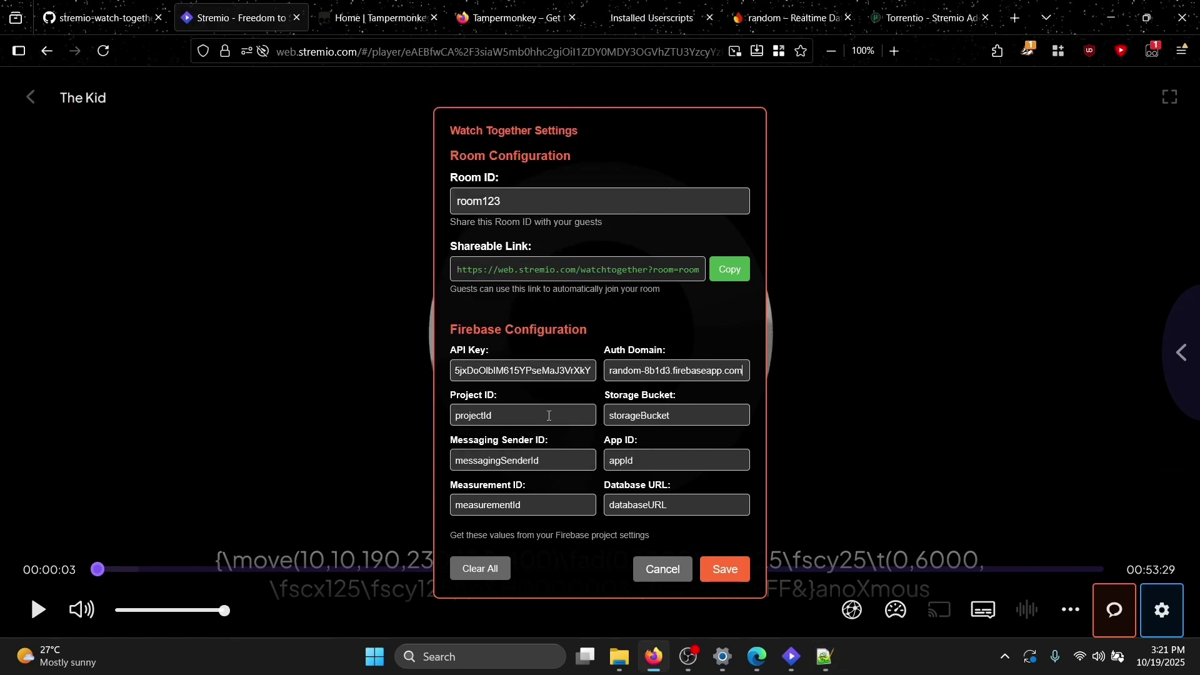
Replace the Project ID placeholder with the projectId value from firebaseConfig
{"action": "double_click", "coordinate": [502, 412]}
{"action": "key", "text": "BackSpace"}
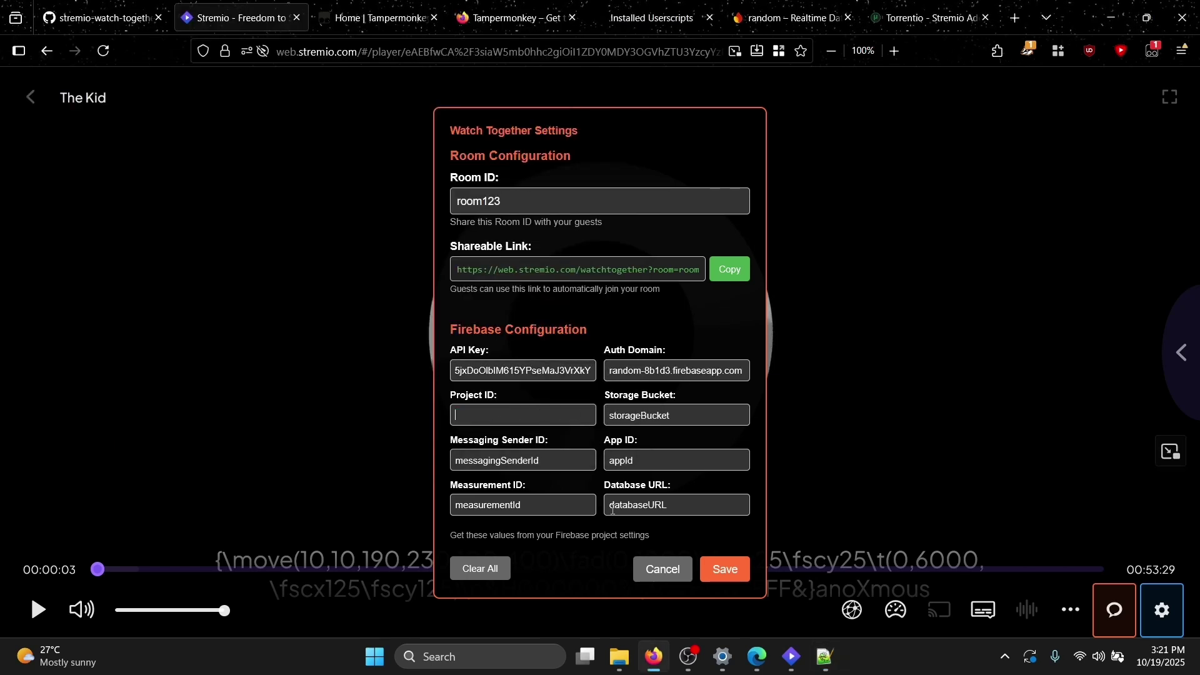
{"action": "left_click", "coordinate": [825, 656]}
{"action": "left_click_drag", "start_coordinate": [154, 163], "coordinate": [229, 161]}
{"action": "key", "text": "ctrl+c"}
{"action": "key", "text": "alt+Tab"}
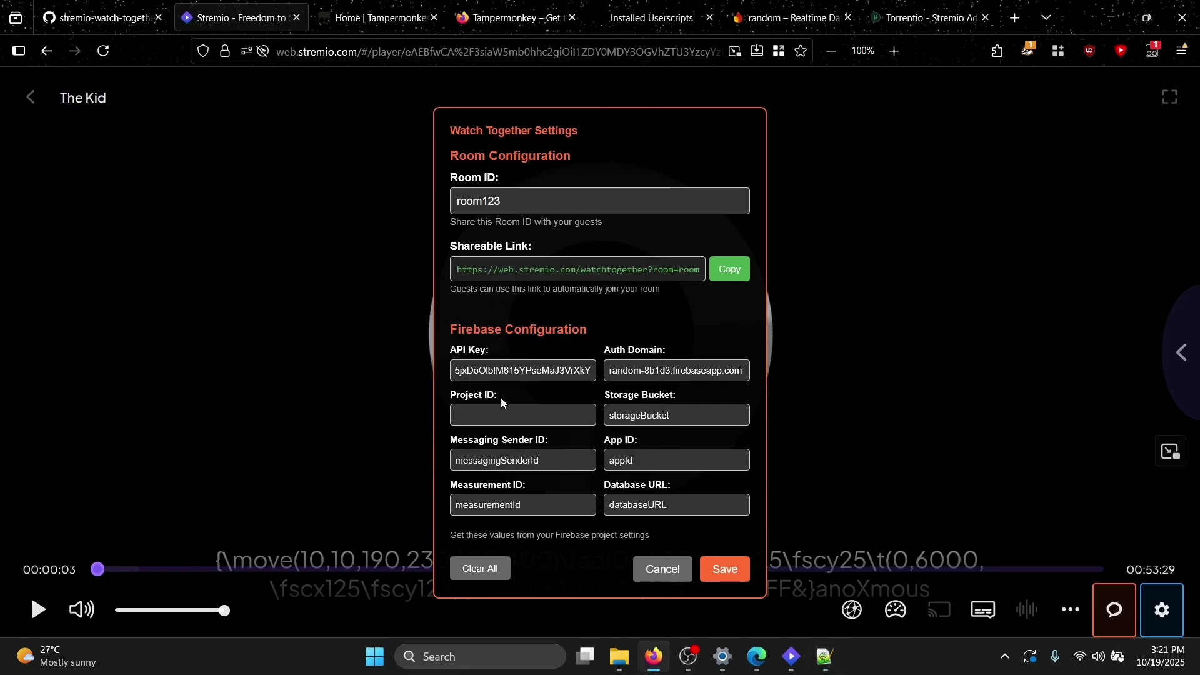
{"action": "key", "text": "ctrl+v"}
Replace the Storage Bucket placeholder with the storageBucket value, without its closing quote
{"action": "double_click", "coordinate": [656, 416]}
{"action": "key", "text": "BackSpace"}
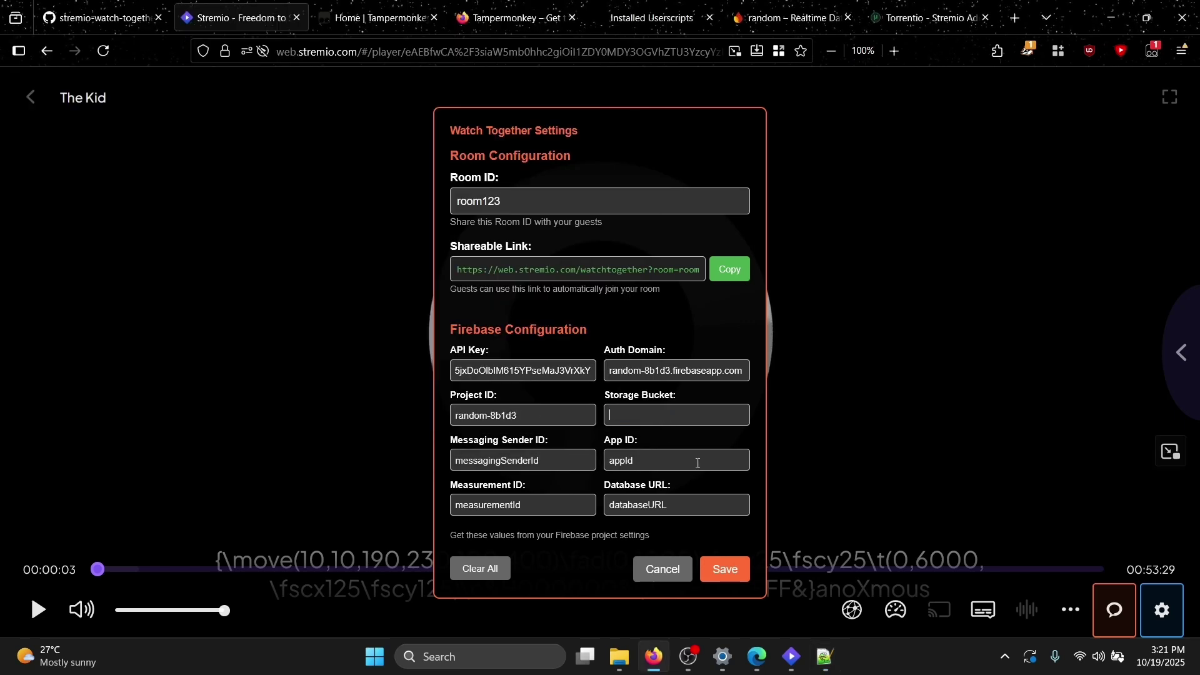
{"action": "left_click", "coordinate": [826, 668]}
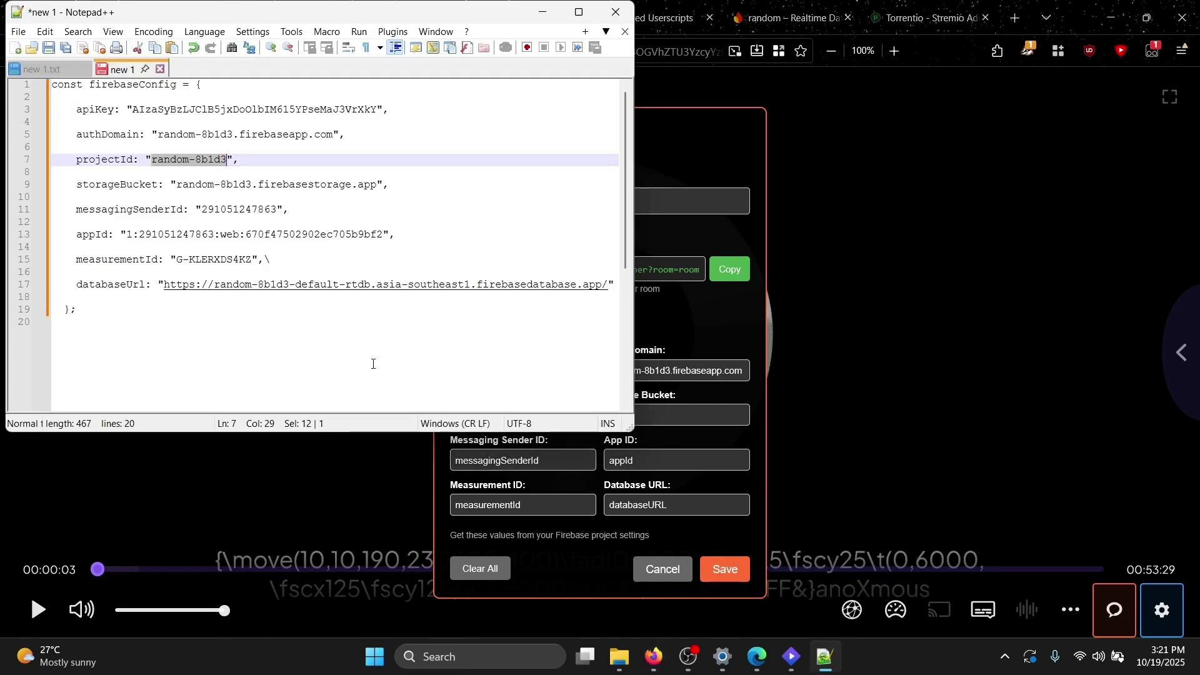
{"action": "double_click", "coordinate": [208, 187]}
{"action": "left_click", "coordinate": [207, 187]}
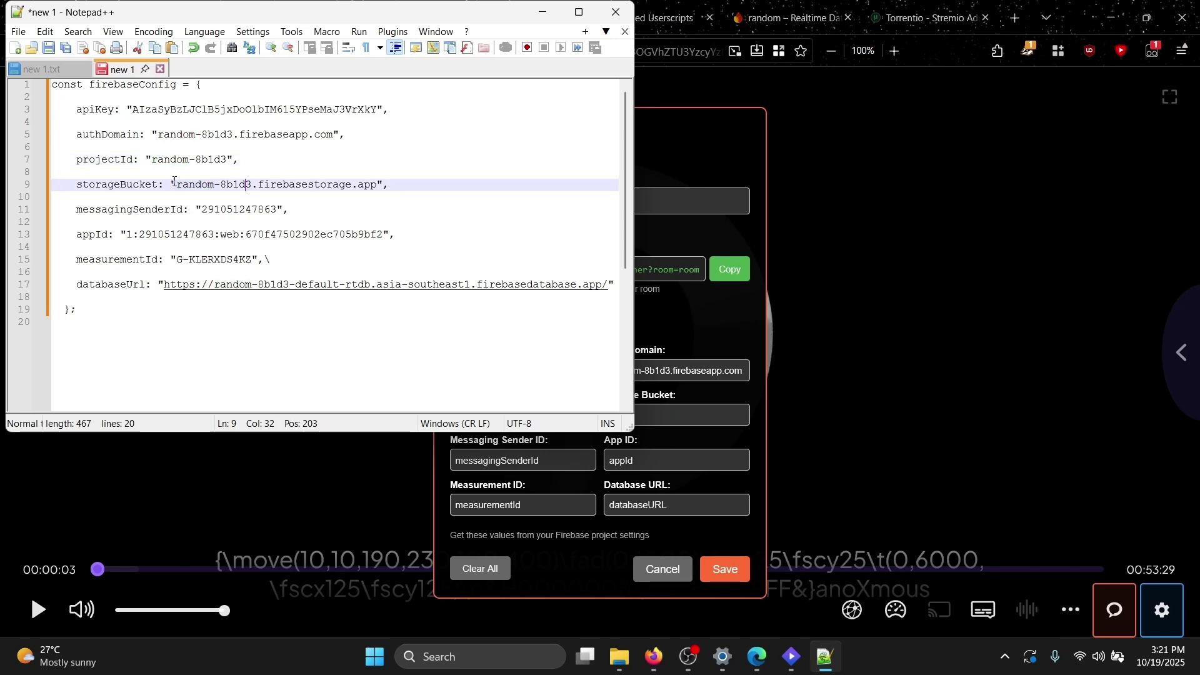
{"action": "left_click_drag", "start_coordinate": [177, 185], "coordinate": [383, 190]}
{"action": "key", "text": "shift+Left"}
{"action": "key", "text": "ctrl+c"}
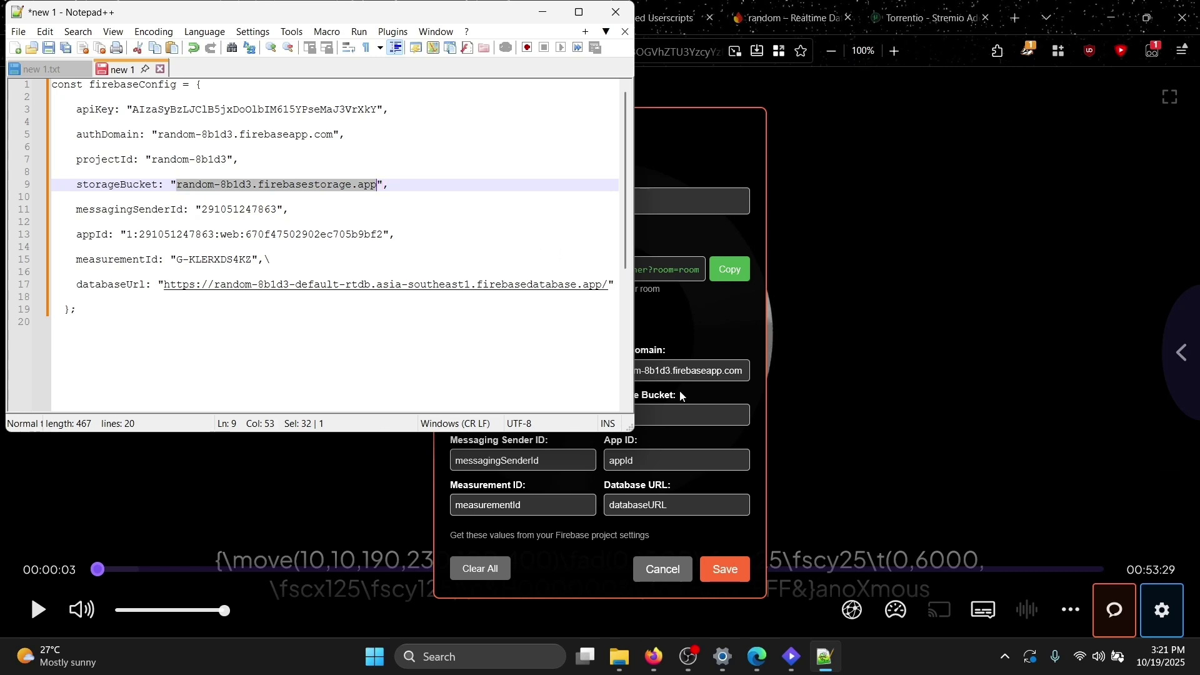
{"action": "key", "text": "alt+Tab"}
{"action": "key", "text": "ctrl+v"}
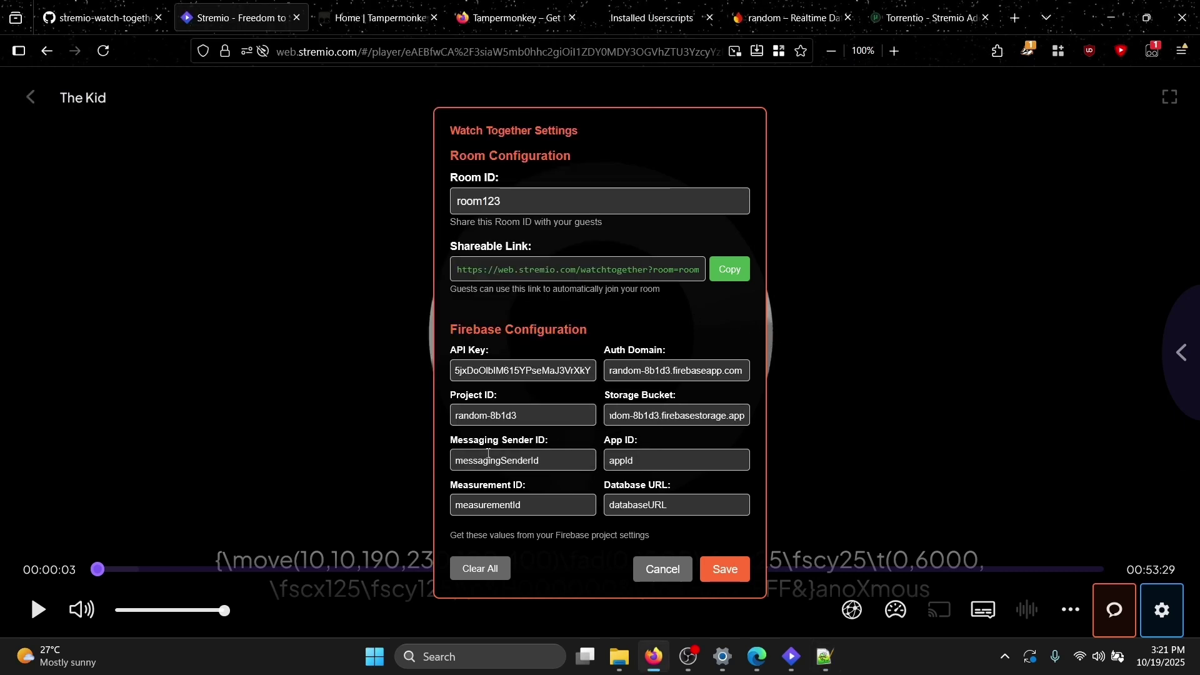
Replace the Messaging Sender ID placeholder with the messagingSenderId number
{"action": "double_click", "coordinate": [489, 453]}
{"action": "key", "text": "BackSpace"}
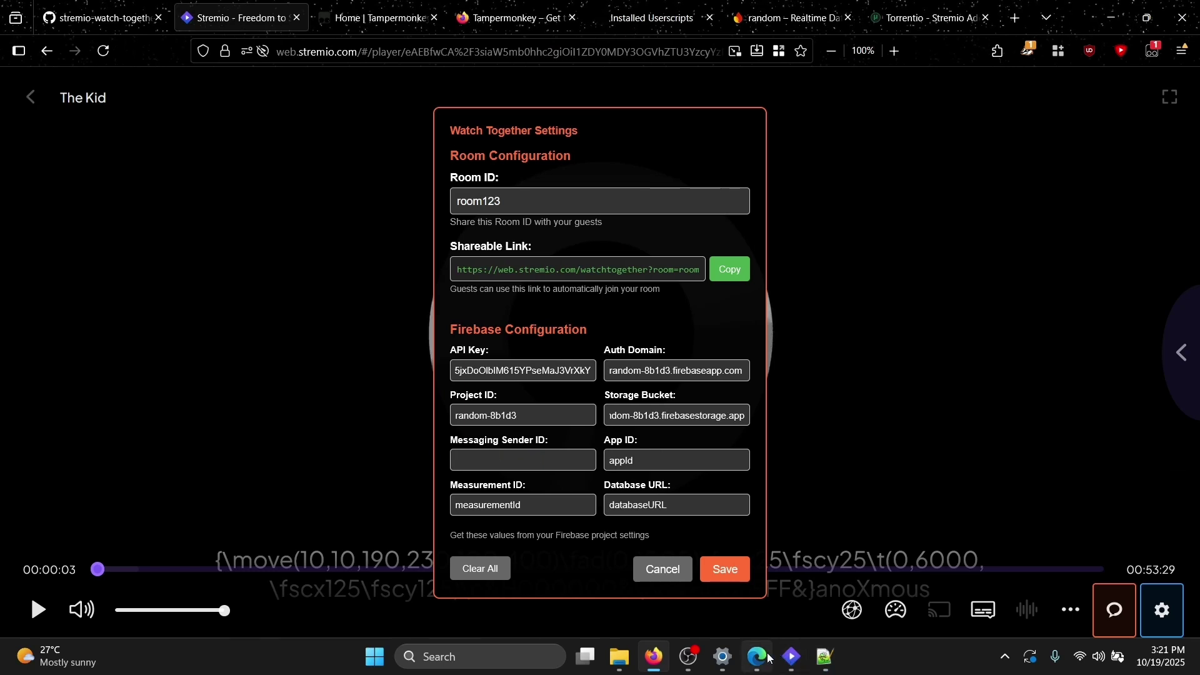
{"action": "left_click", "coordinate": [825, 657]}
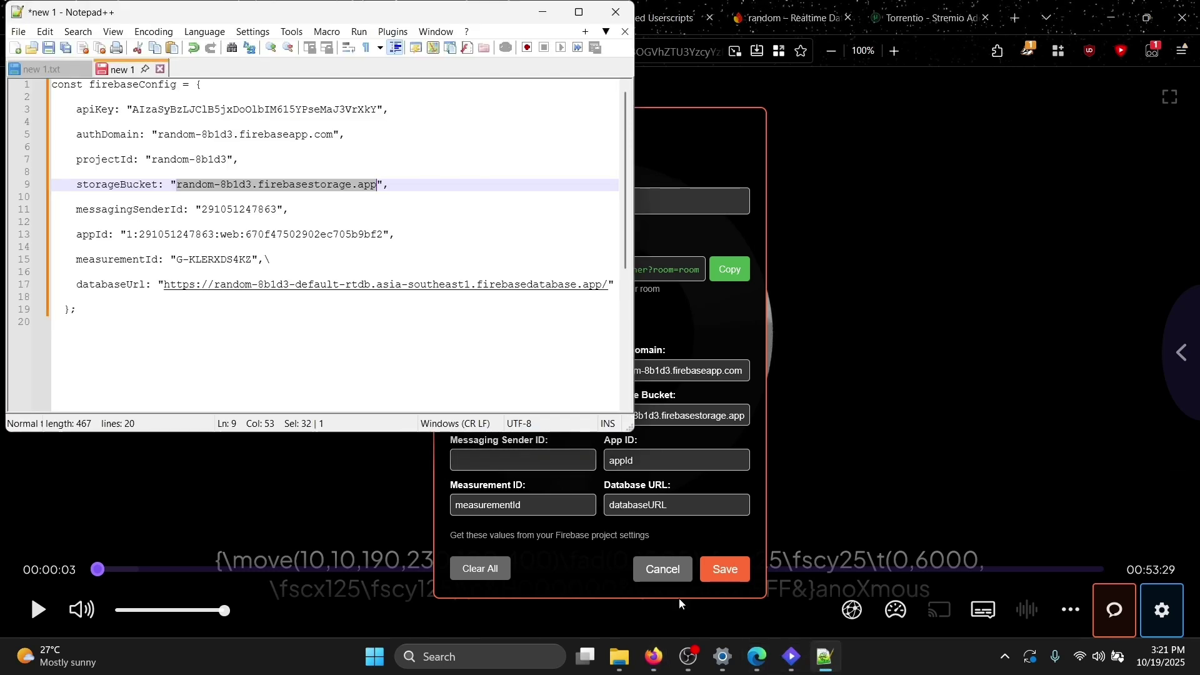
{"action": "double_click", "coordinate": [223, 210]}
{"action": "key", "text": "ctrl+c"}
{"action": "left_click", "coordinate": [549, 460]}
{"action": "key", "text": "ctrl+v"}
Replace the App ID placeholder with the appId value from firebaseConfig
{"action": "double_click", "coordinate": [638, 462]}
{"action": "key", "text": "BackSpace"}
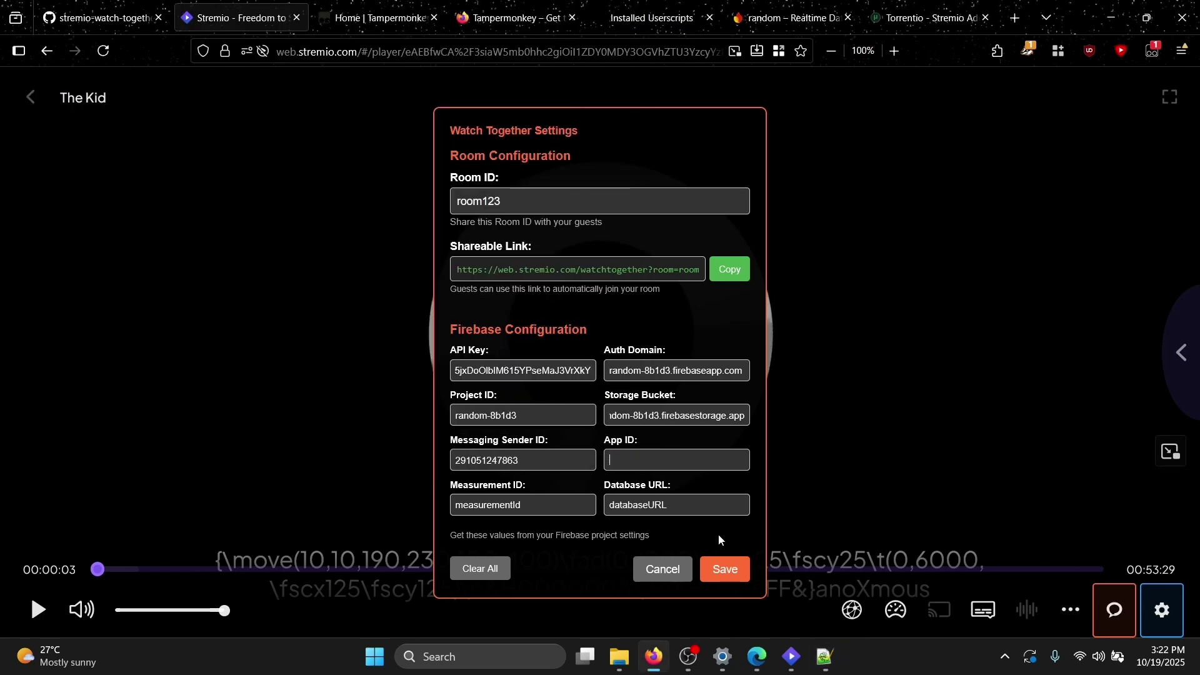
{"action": "left_click", "coordinate": [825, 656]}
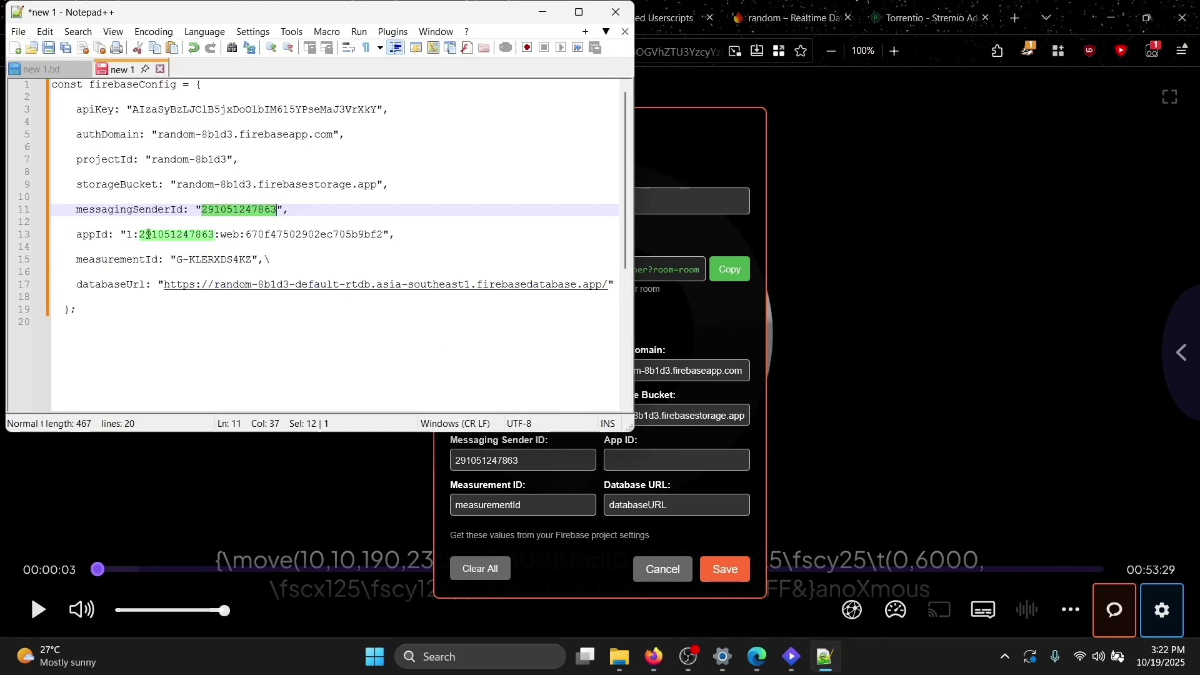
{"action": "left_click_drag", "start_coordinate": [127, 235], "coordinate": [384, 235]}
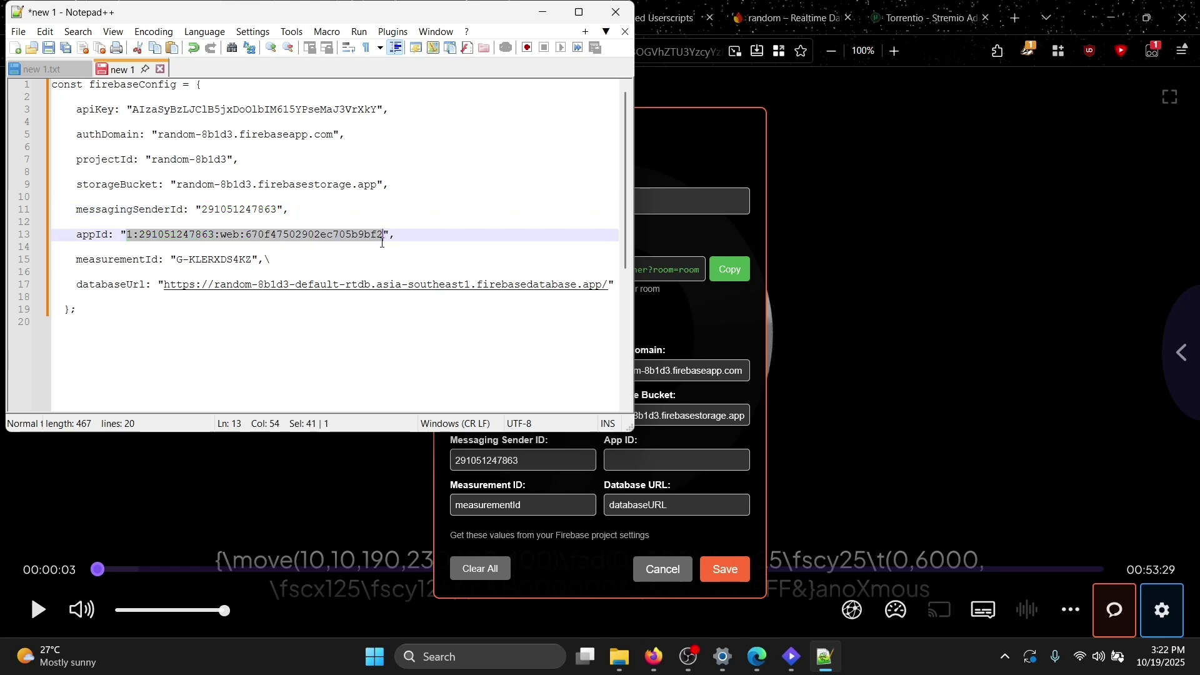
{"action": "key", "text": "ctrl+c"}
{"action": "key", "text": "alt+Tab"}
{"action": "key", "text": "ctrl+v"}
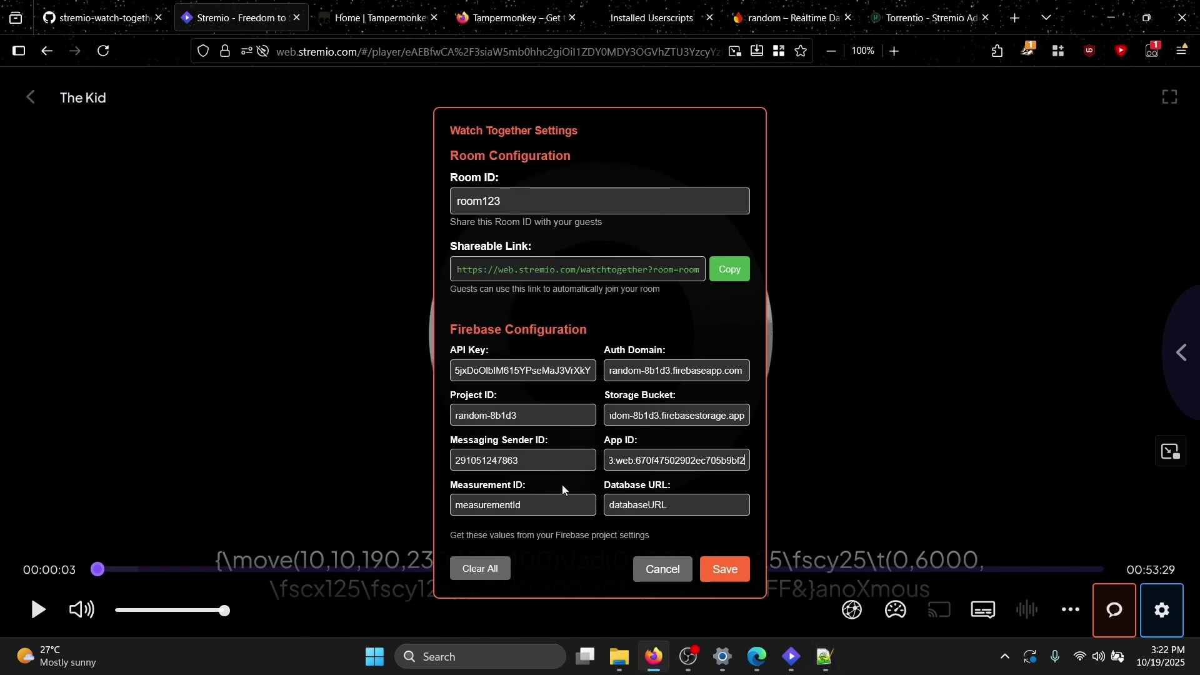
Replace the Measurement ID placeholder with the measurementId value from firebaseConfig
{"action": "double_click", "coordinate": [507, 503]}
{"action": "key", "text": "BackSpace"}
{"action": "key", "text": "alt+Tab"}
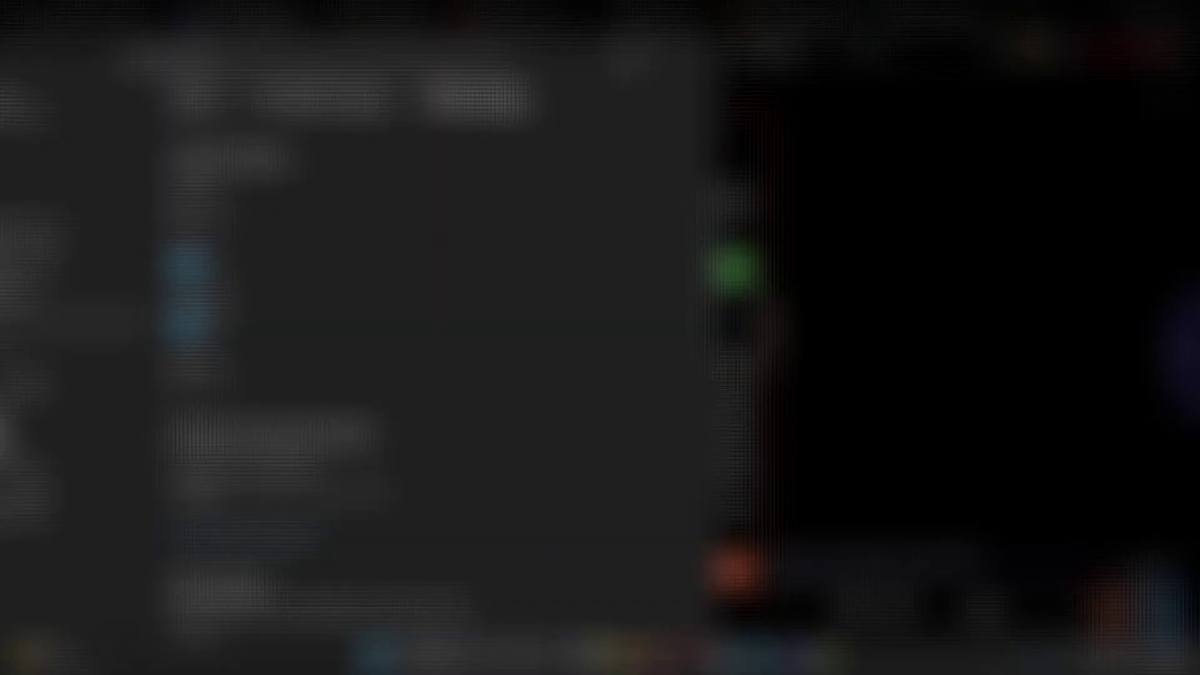
{"action": "left_click", "coordinate": [819, 672]}
{"action": "mouse_move", "coordinate": [819, 672]}
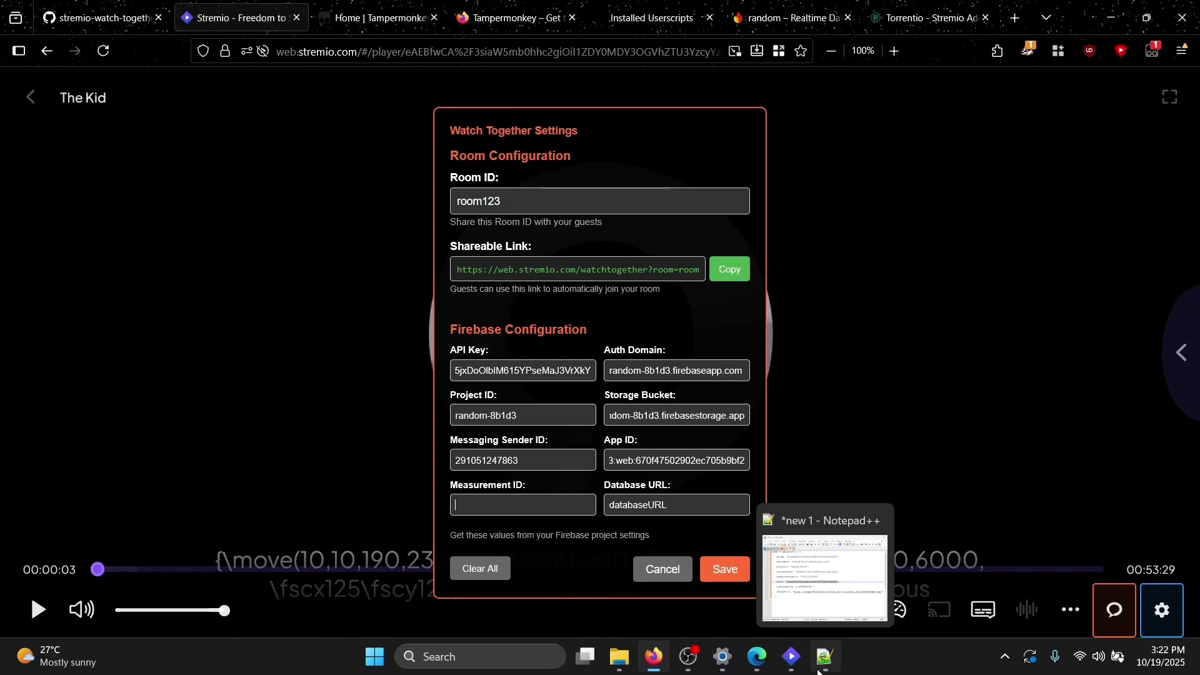
{"action": "left_click", "coordinate": [819, 672]}
{"action": "left_click_drag", "start_coordinate": [175, 258], "coordinate": [256, 257]}
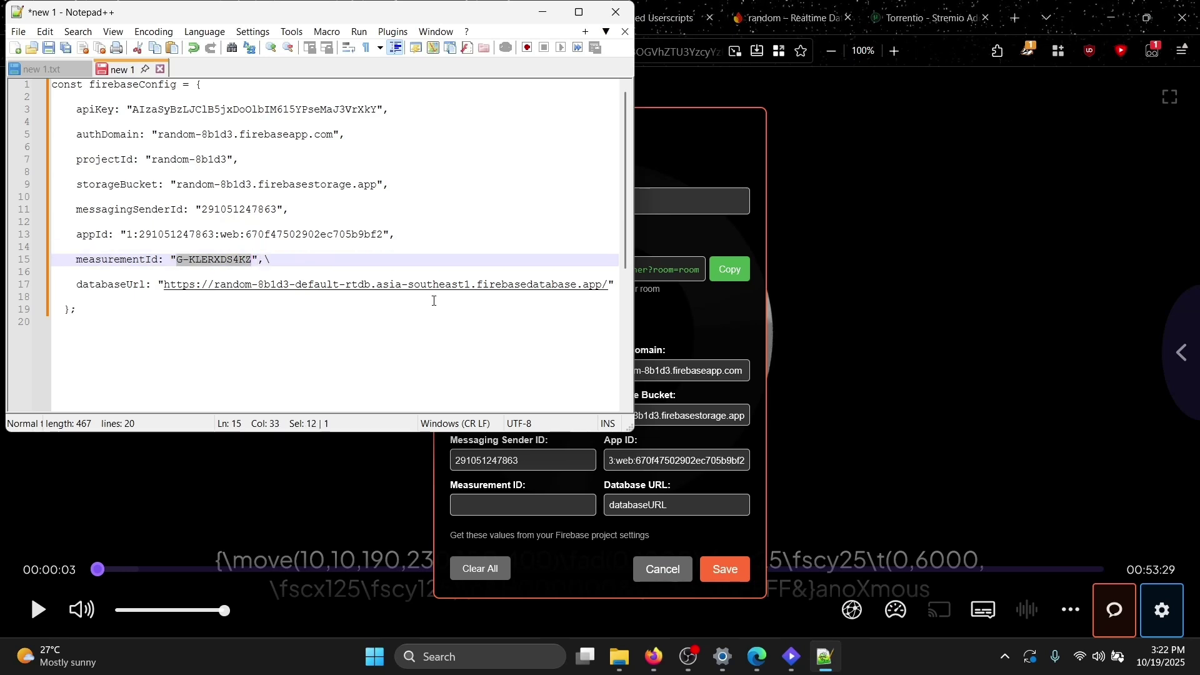
{"action": "key", "text": "ctrl+c"}
{"action": "key", "text": "alt+Tab"}
{"action": "key", "text": "ctrl+v"}
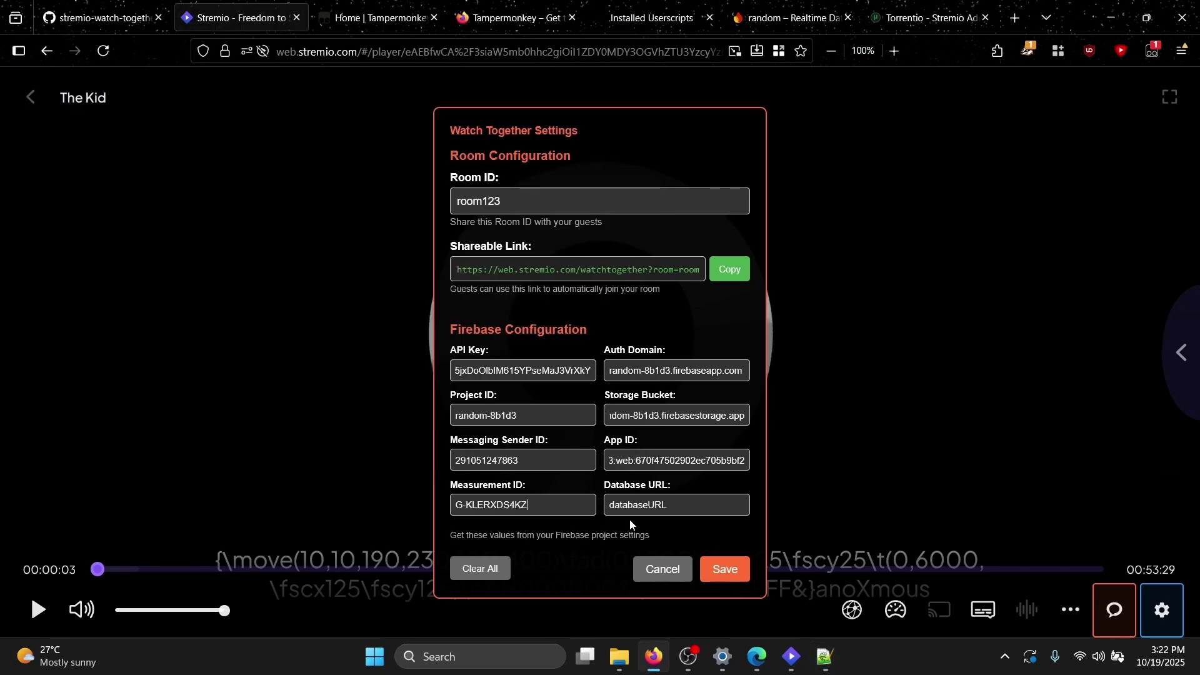
Fill Database URL with the copied databaseUrl link and save the Firebase settings
{"action": "double_click", "coordinate": [656, 506]}
{"action": "key", "text": "BackSpace"}
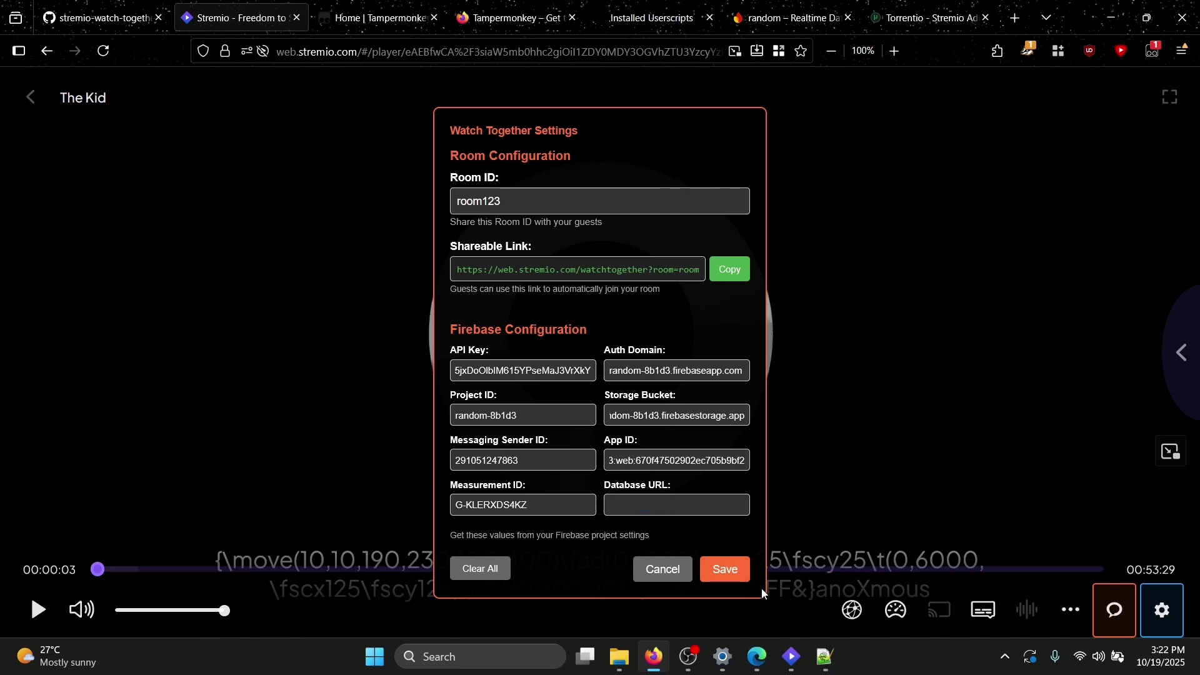
{"action": "mouse_move", "coordinate": [756, 651]}
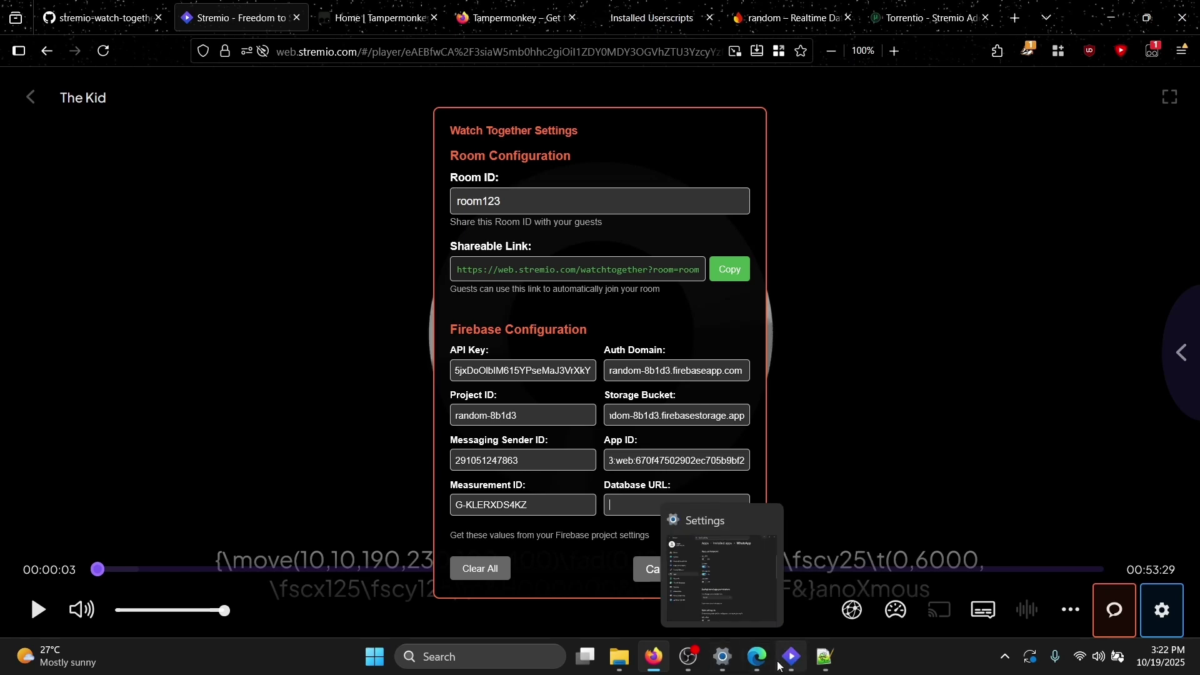
{"action": "left_click", "coordinate": [825, 657]}
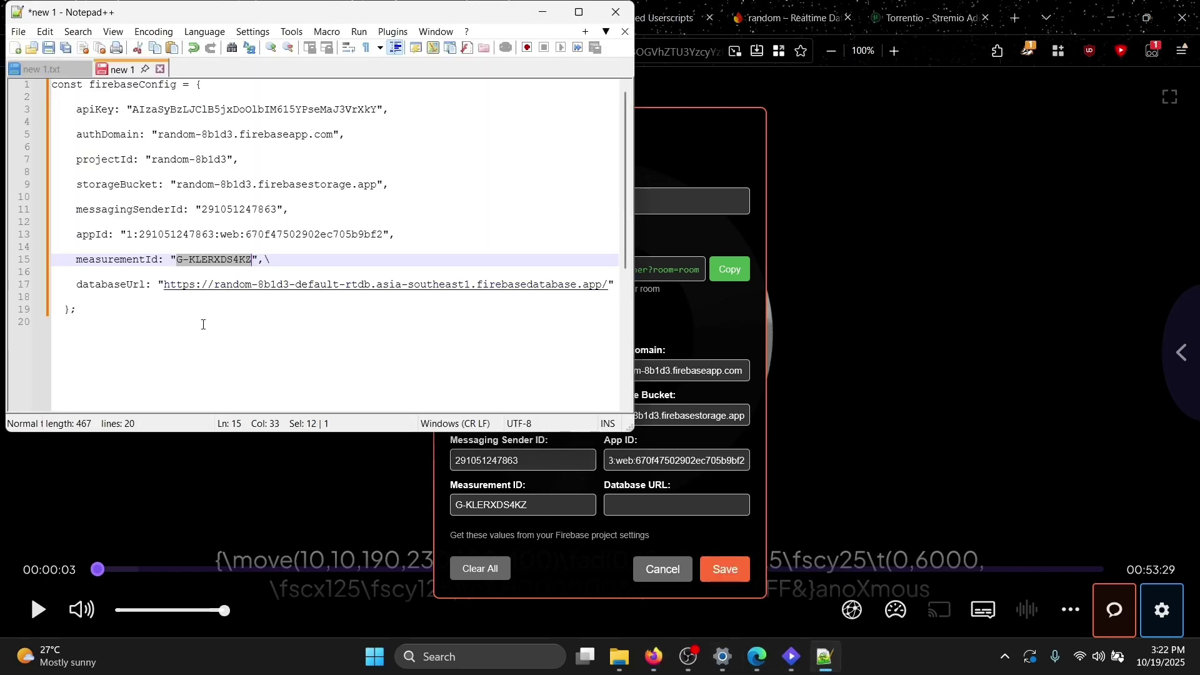
{"action": "left_click", "coordinate": [178, 286]}
{"action": "right_click", "coordinate": [178, 286]}
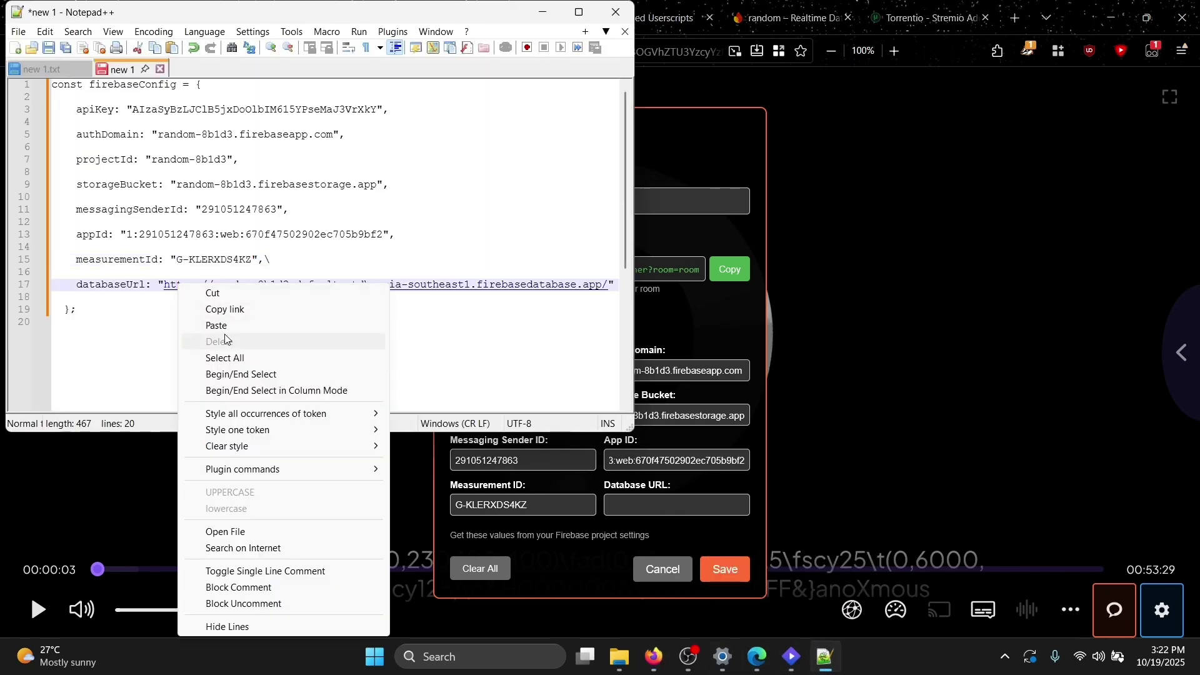
{"action": "left_click", "coordinate": [207, 324]}
{"action": "left_click", "coordinate": [668, 511]}
{"action": "key", "text": "ctrl+v"}
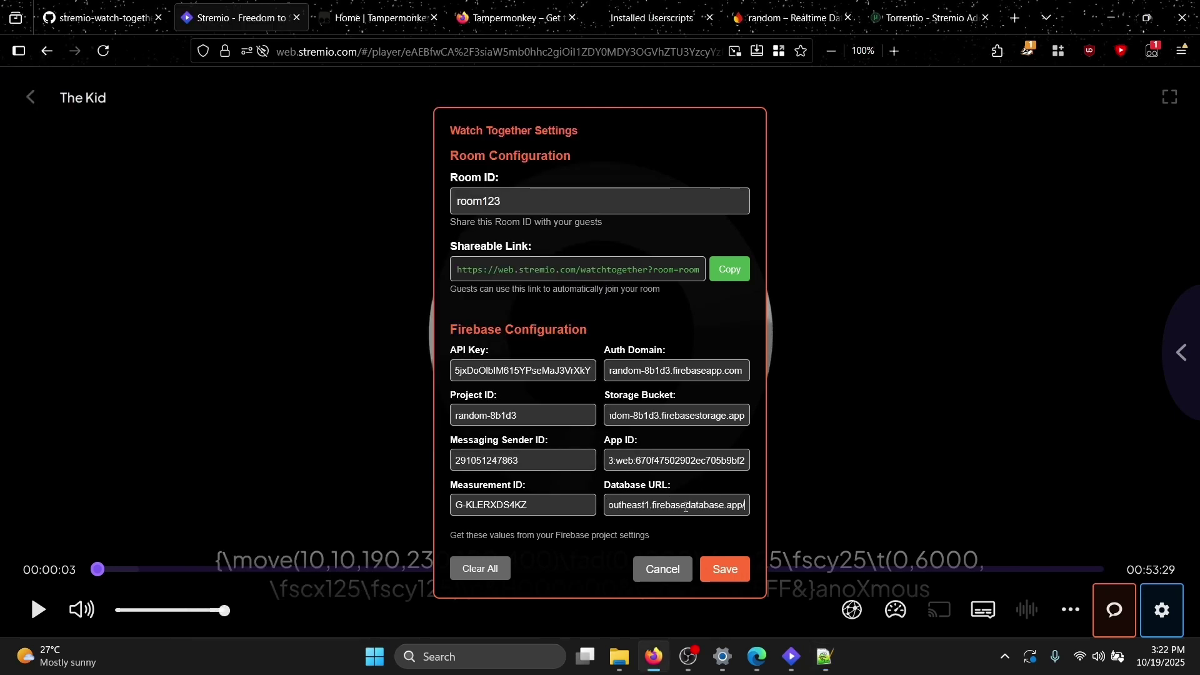
{"action": "left_click", "coordinate": [724, 570]}
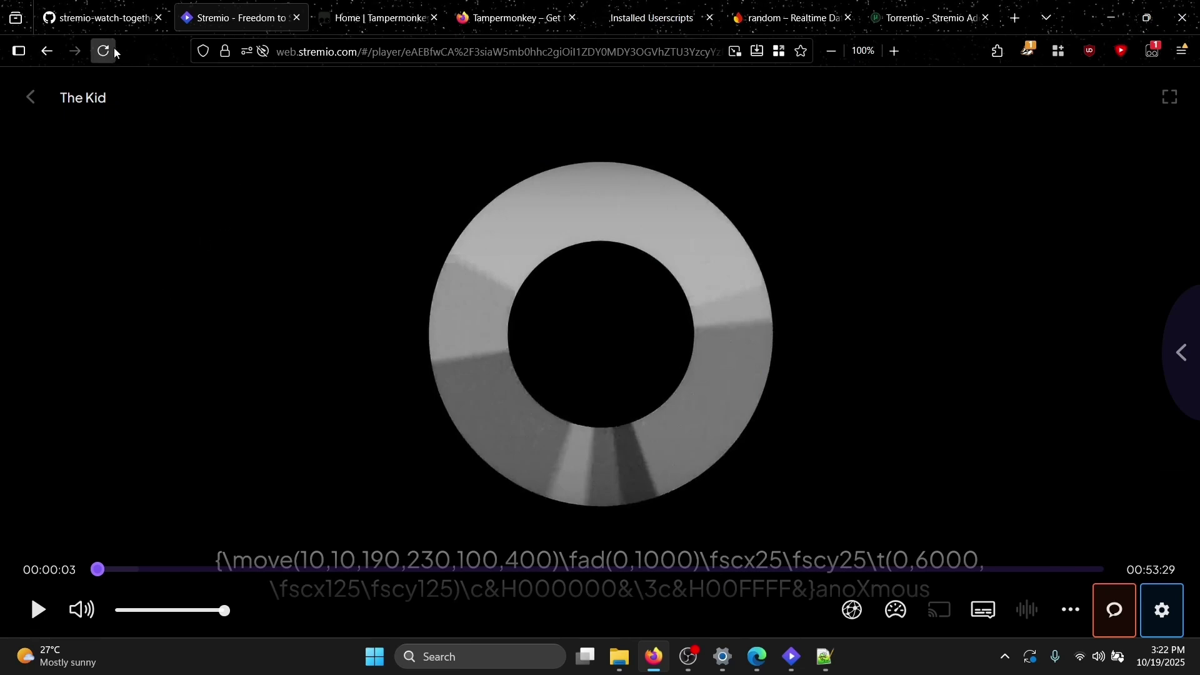
Reopen the settings to verify the saved Firebase values, then start hosting the Watch Together room
{"action": "left_click", "coordinate": [1164, 611]}
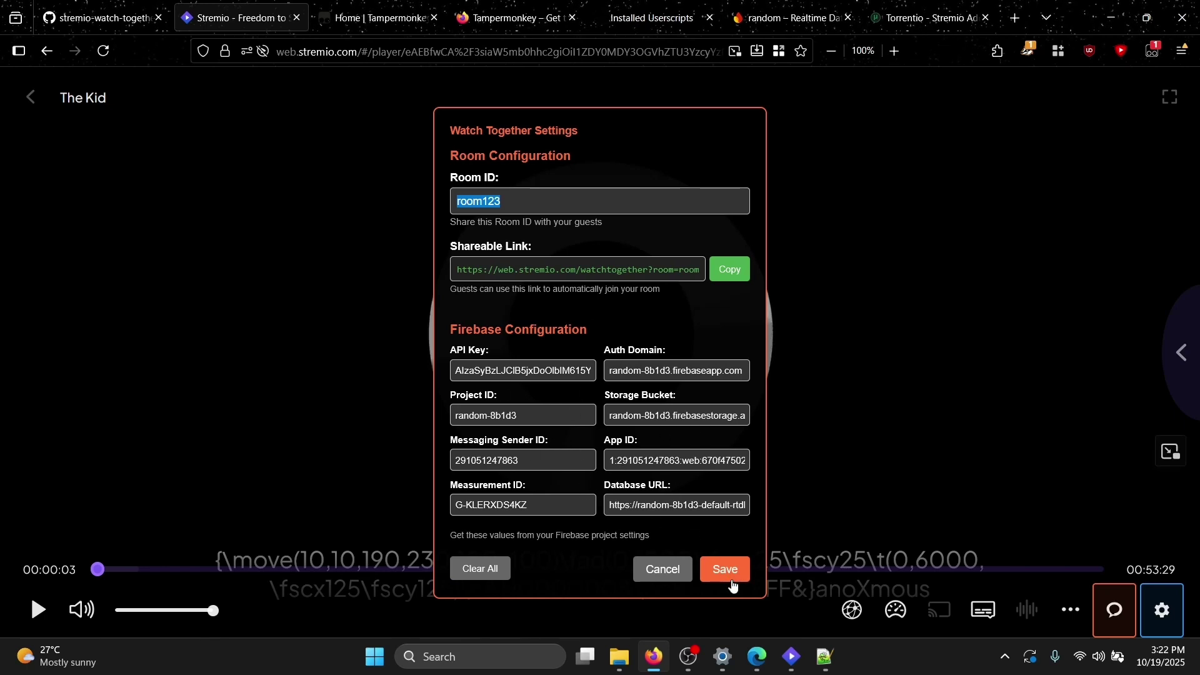
{"action": "key", "text": "Escape"}
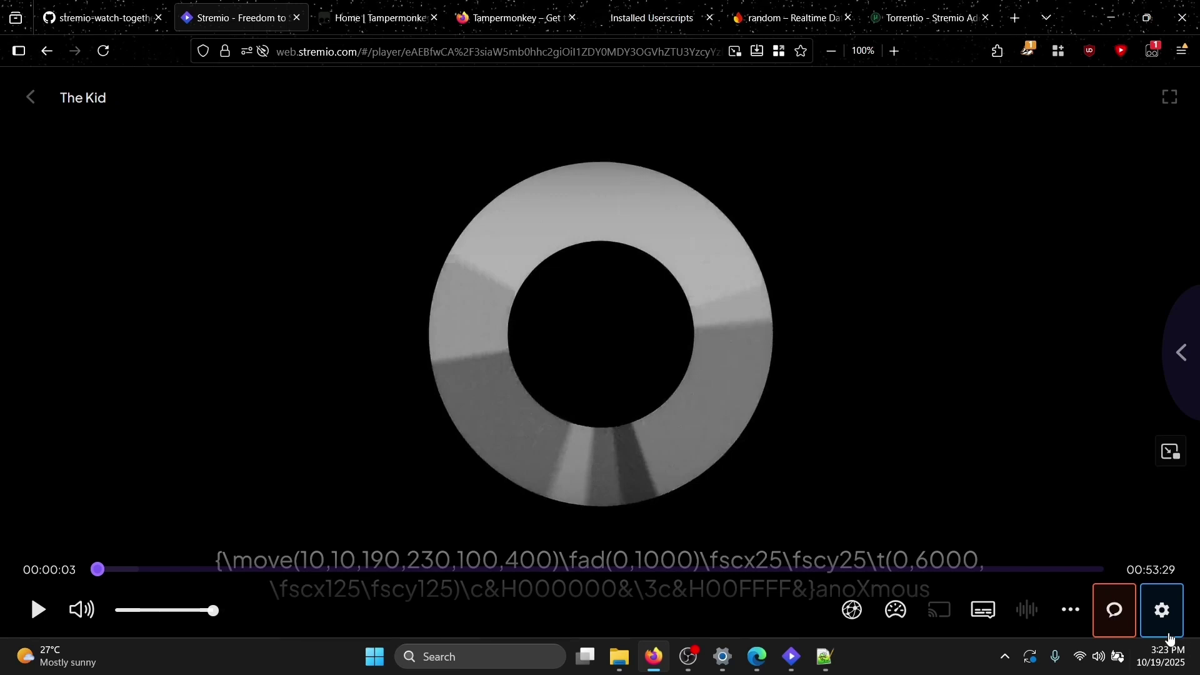
{"action": "left_click", "coordinate": [1108, 608]}
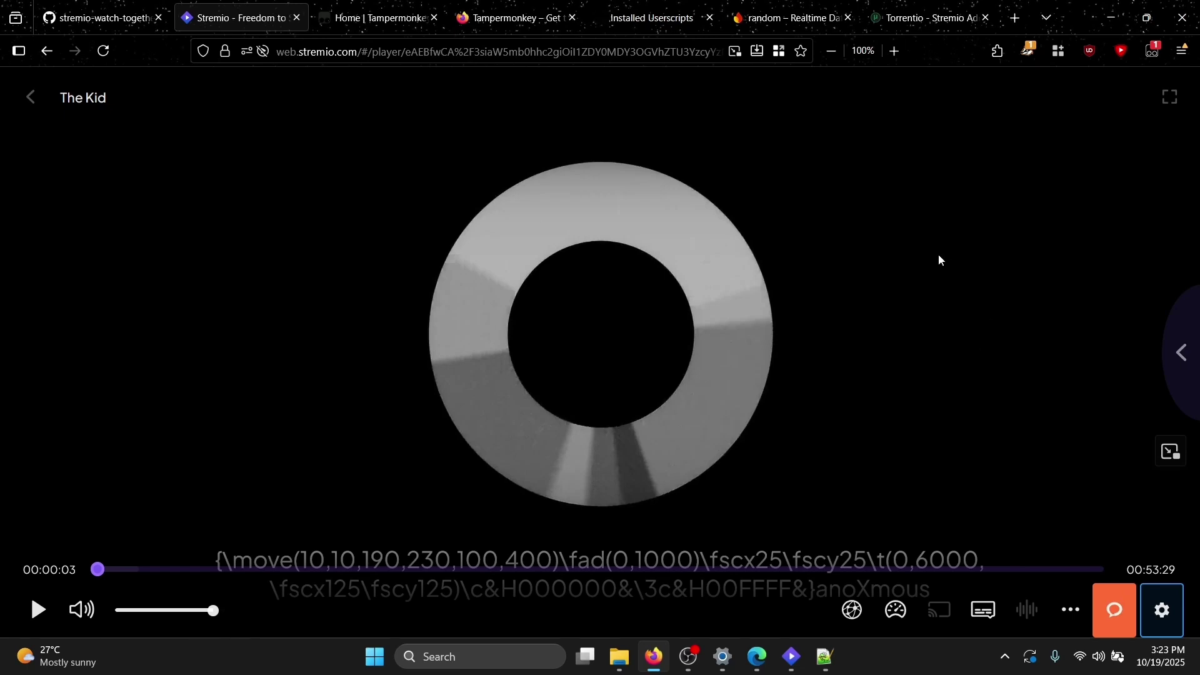
{"action": "left_click", "coordinate": [789, 17]}
Expand rooms > room123 in the Realtime Database to confirm it is active, then collapse it
{"action": "left_click", "coordinate": [235, 390]}
{"action": "left_click", "coordinate": [260, 414]}
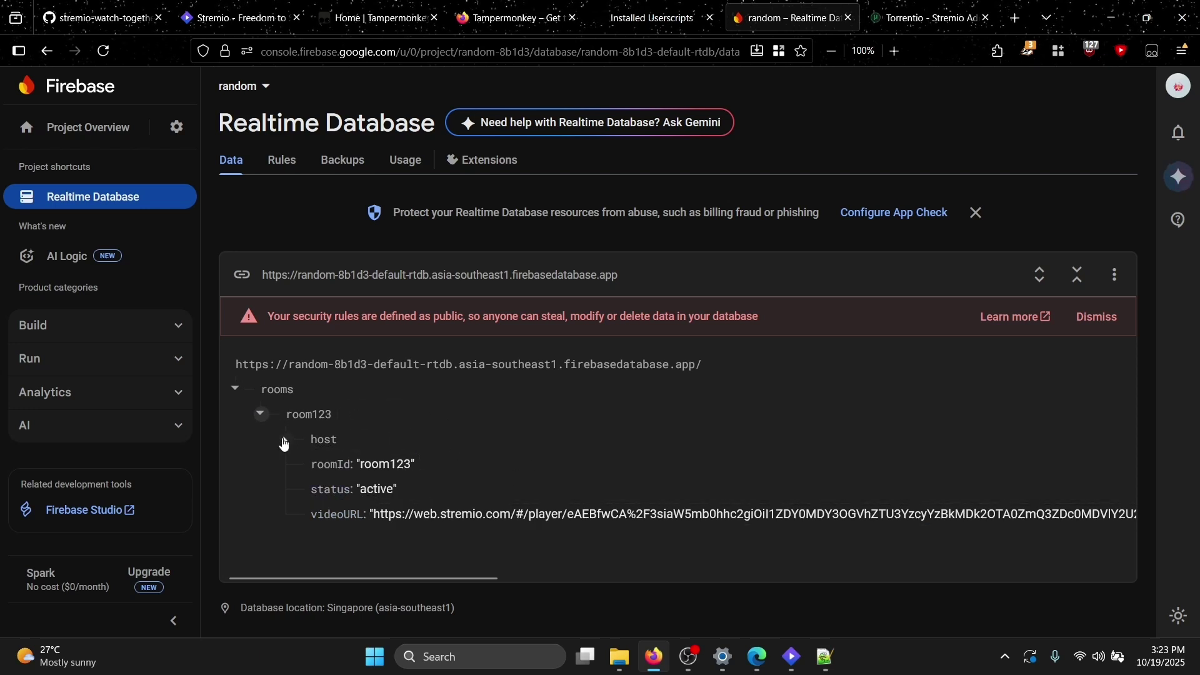
{"action": "left_click", "coordinate": [260, 414]}
{"action": "left_click", "coordinate": [232, 392]}
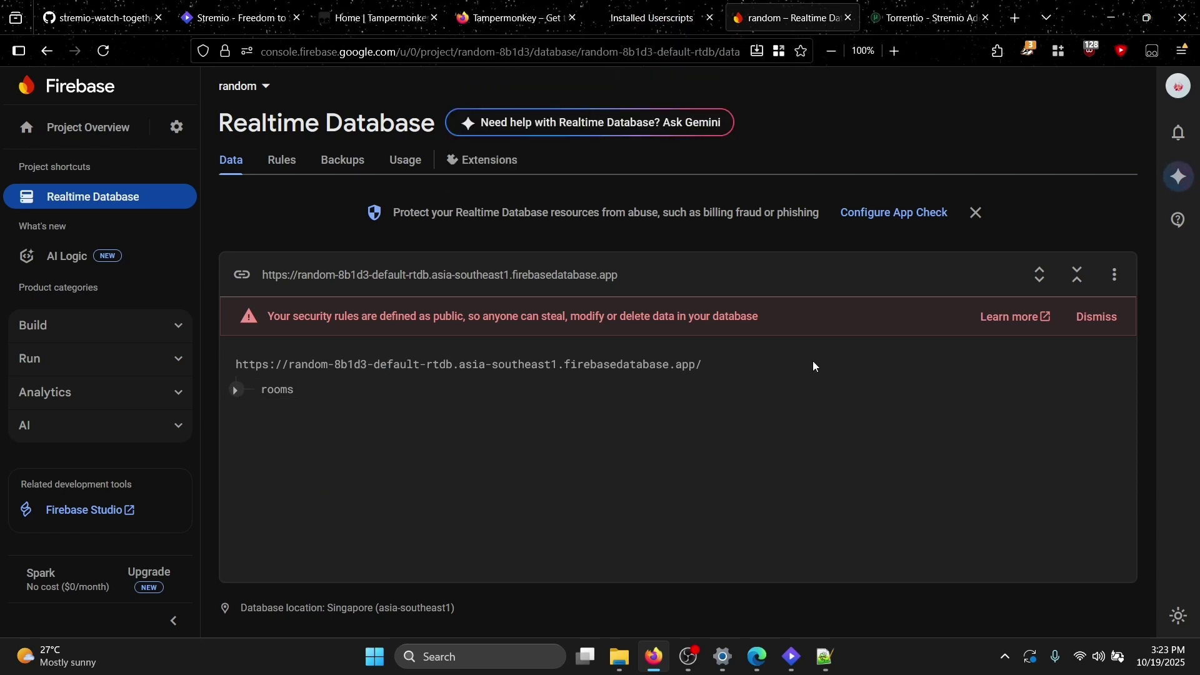
{"action": "left_click", "coordinate": [757, 657]}
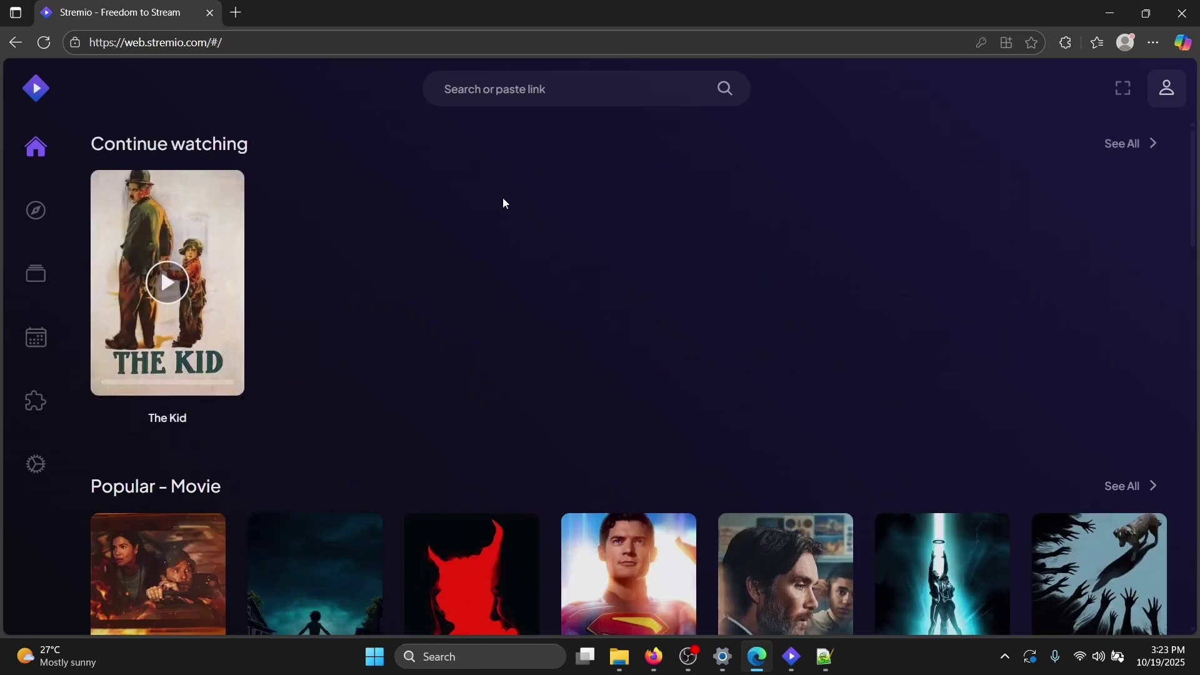
Search for tampermonkey and visit its home page and Edge add-ons store listing
{"action": "left_click", "coordinate": [236, 12]}
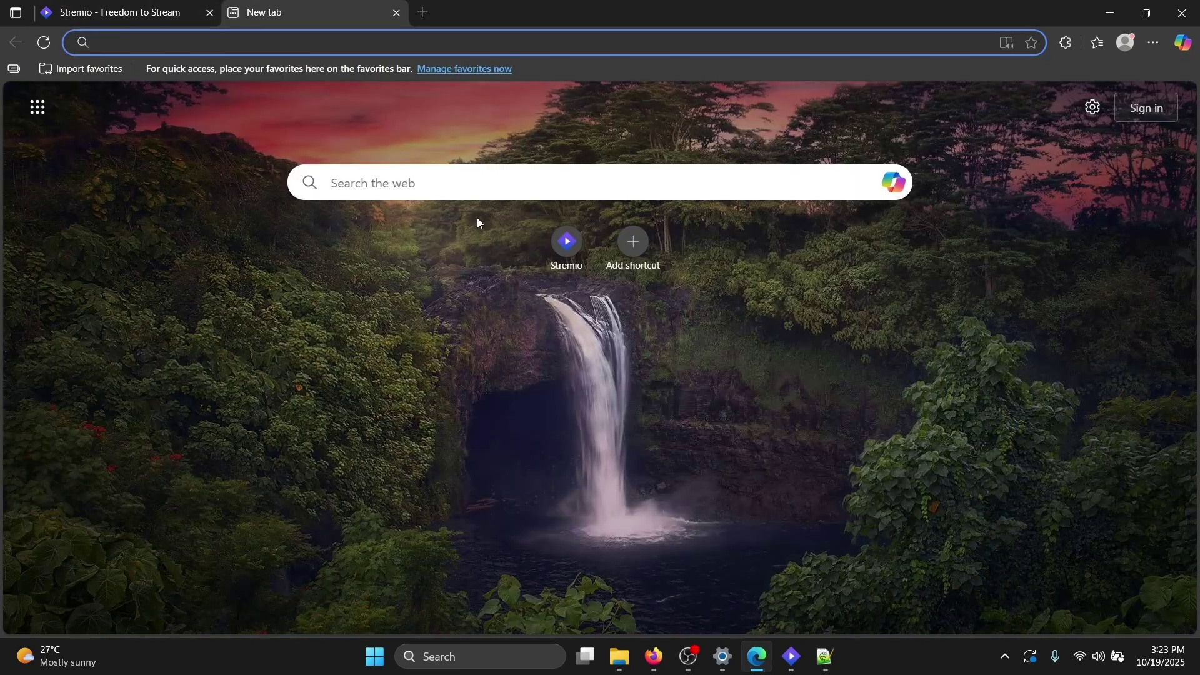
{"action": "type", "text": "tampermonkey"}
{"action": "key", "text": "Return"}
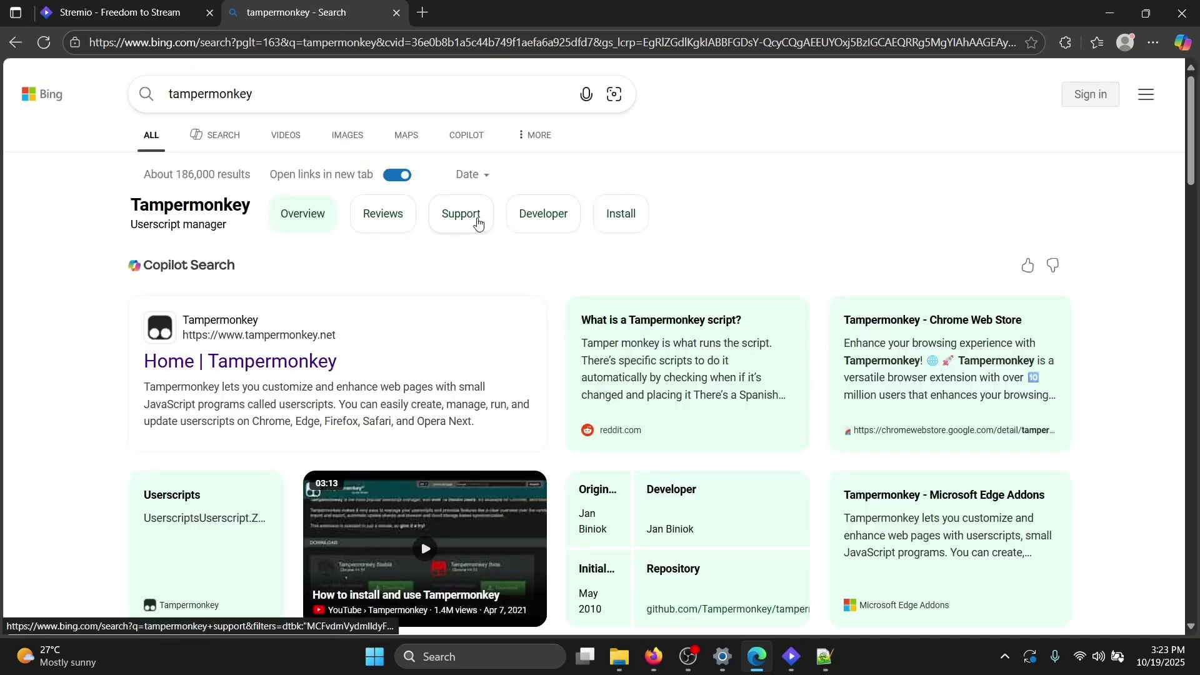
{"action": "left_click", "coordinate": [284, 365]}
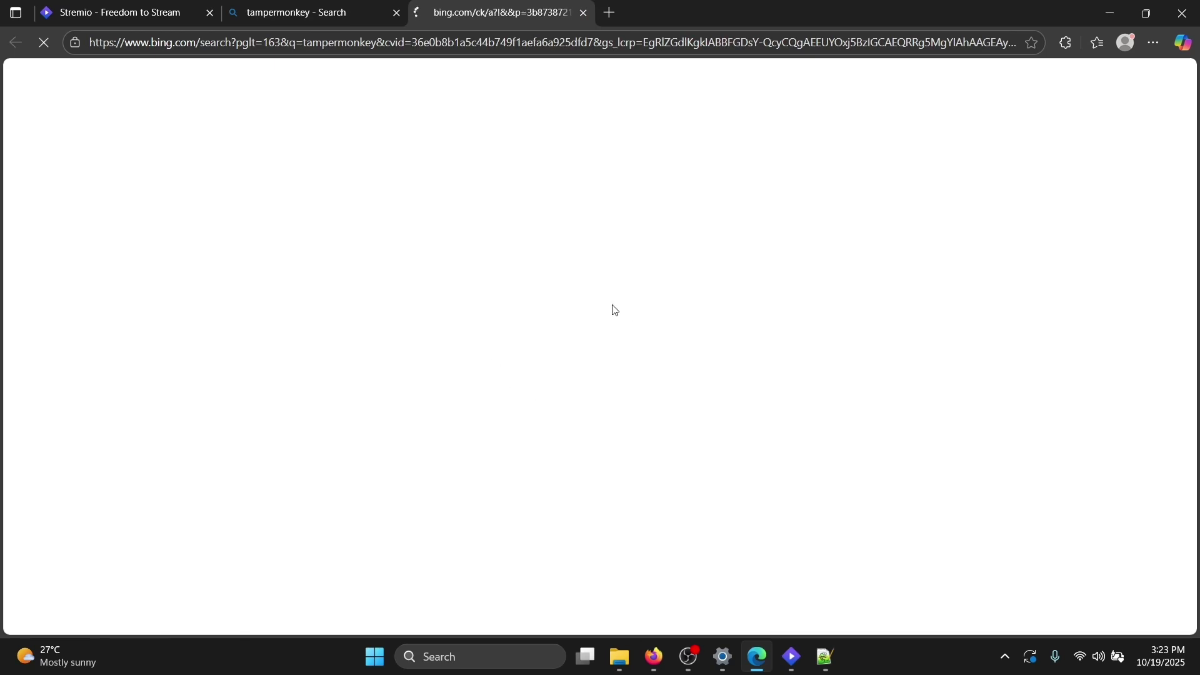
{"action": "scroll", "coordinate": [504, 436], "scroll_direction": "down", "scroll_amount": 5}
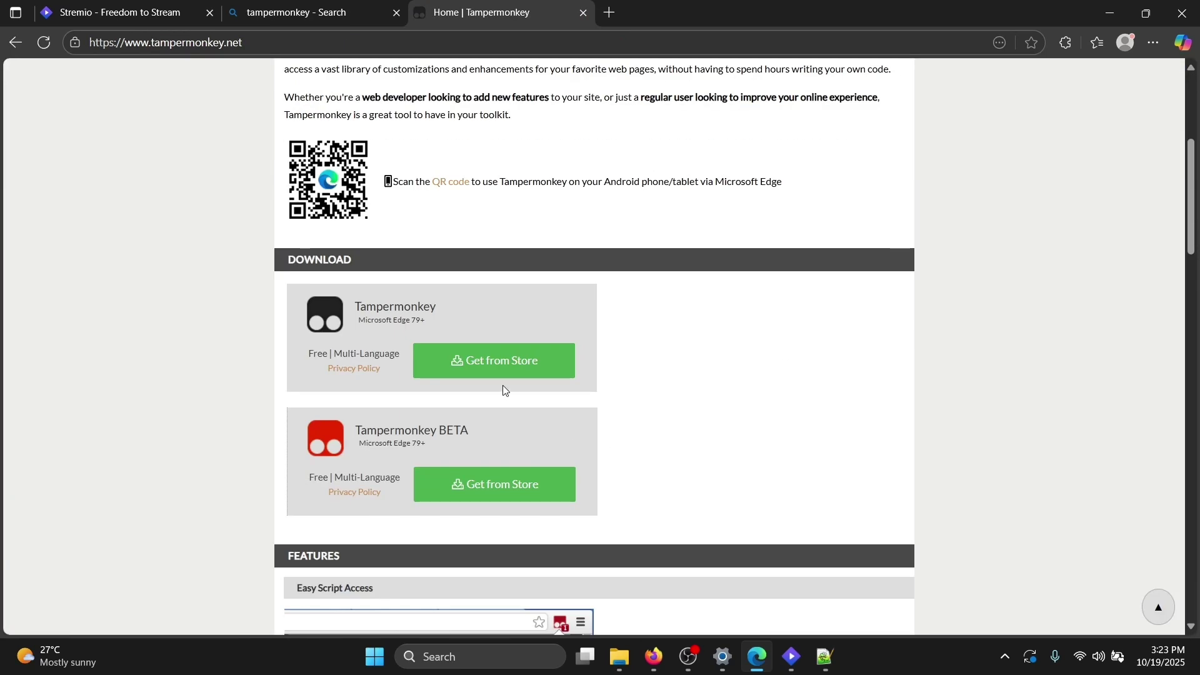
{"action": "left_click", "coordinate": [497, 366]}
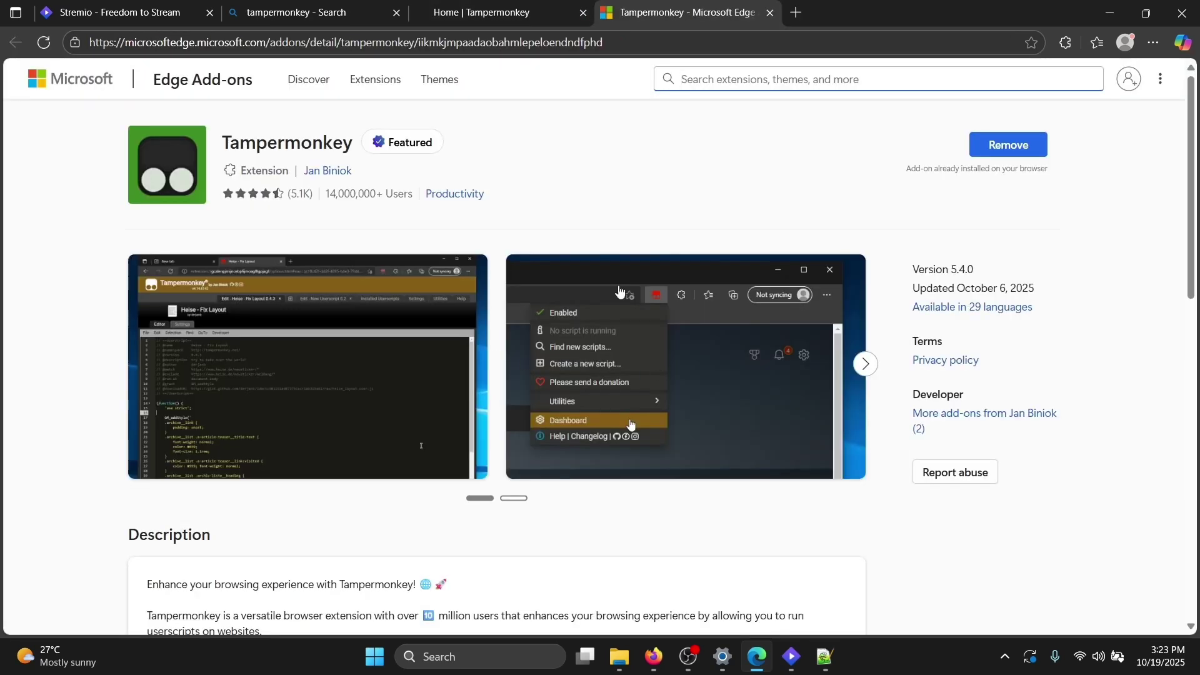
{"action": "left_click_drag", "start_coordinate": [222, 140], "coordinate": [352, 143]}
From the Tampermonkey dashboard, trash the Stremio Watch Together - Guest script
{"action": "left_click", "coordinate": [1066, 43]}
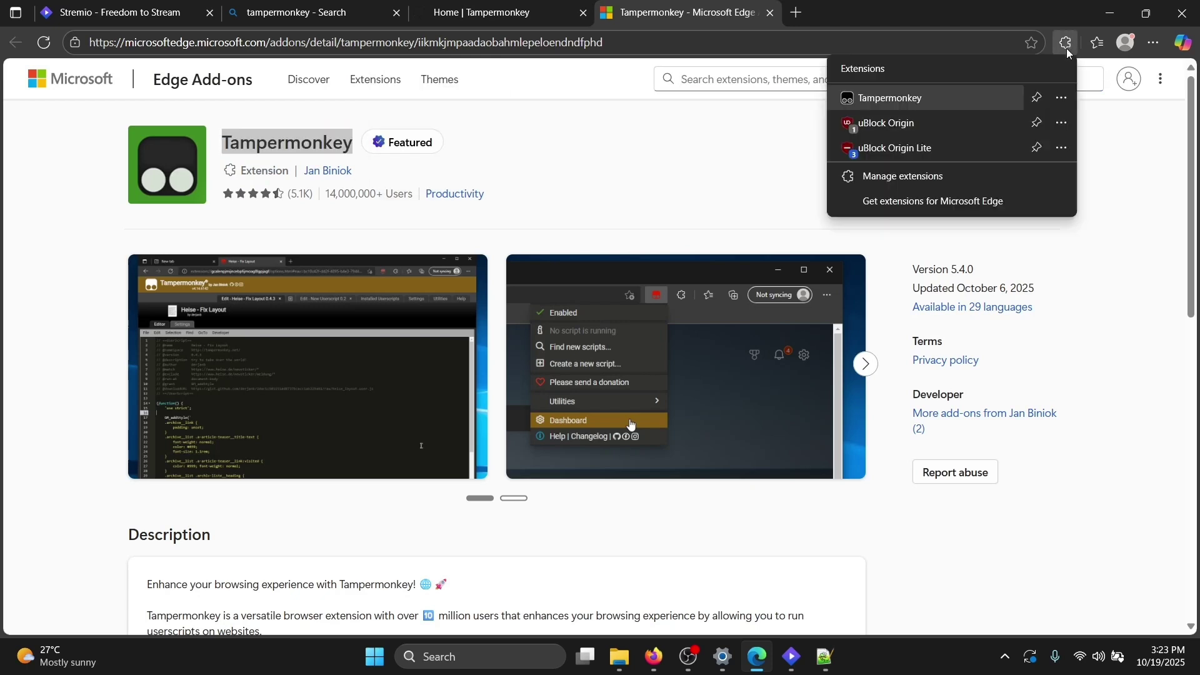
{"action": "left_click", "coordinate": [900, 98]}
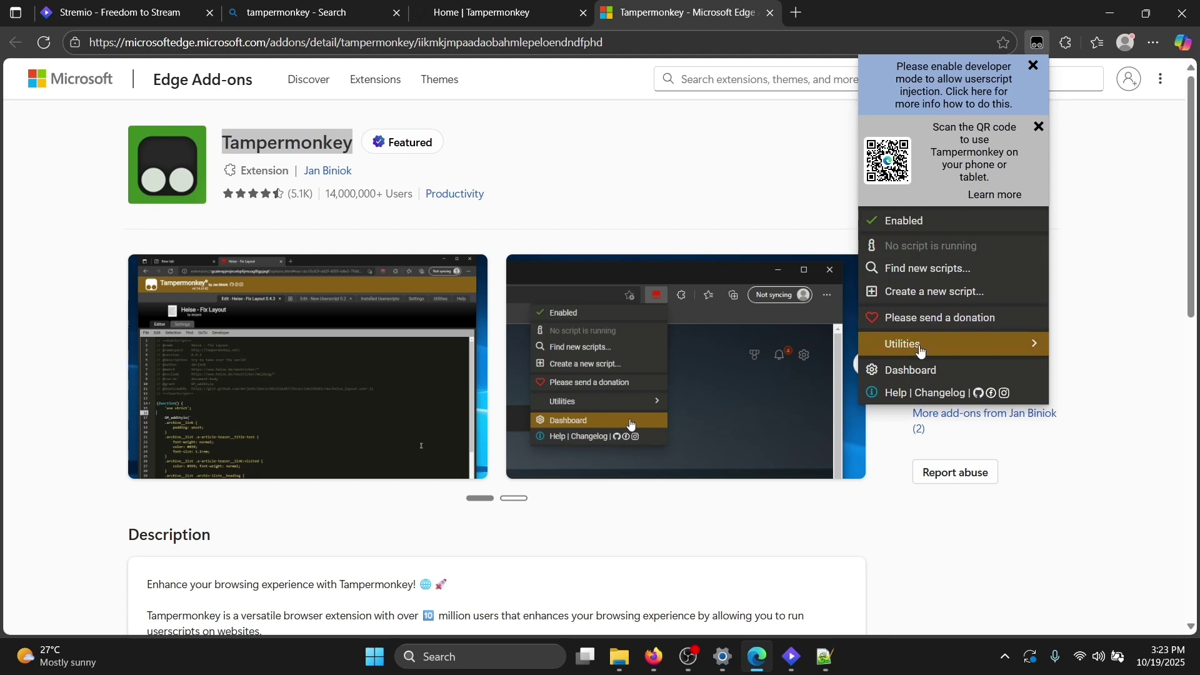
{"action": "left_click", "coordinate": [911, 369]}
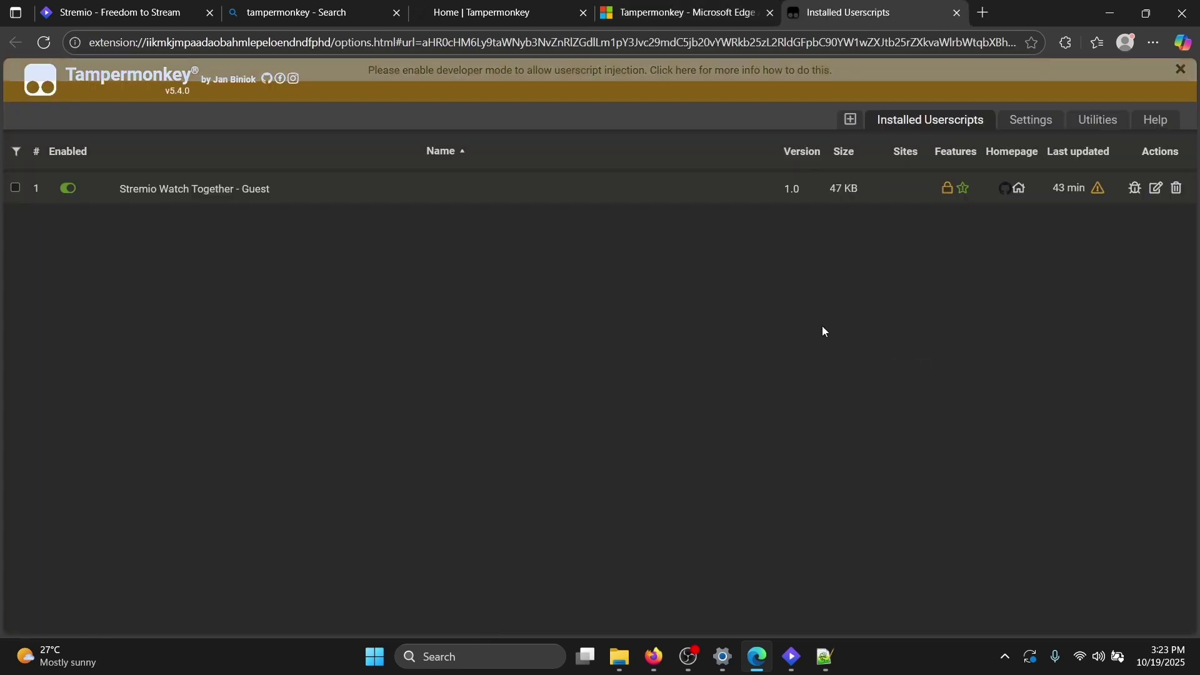
{"action": "left_click", "coordinate": [1178, 188]}
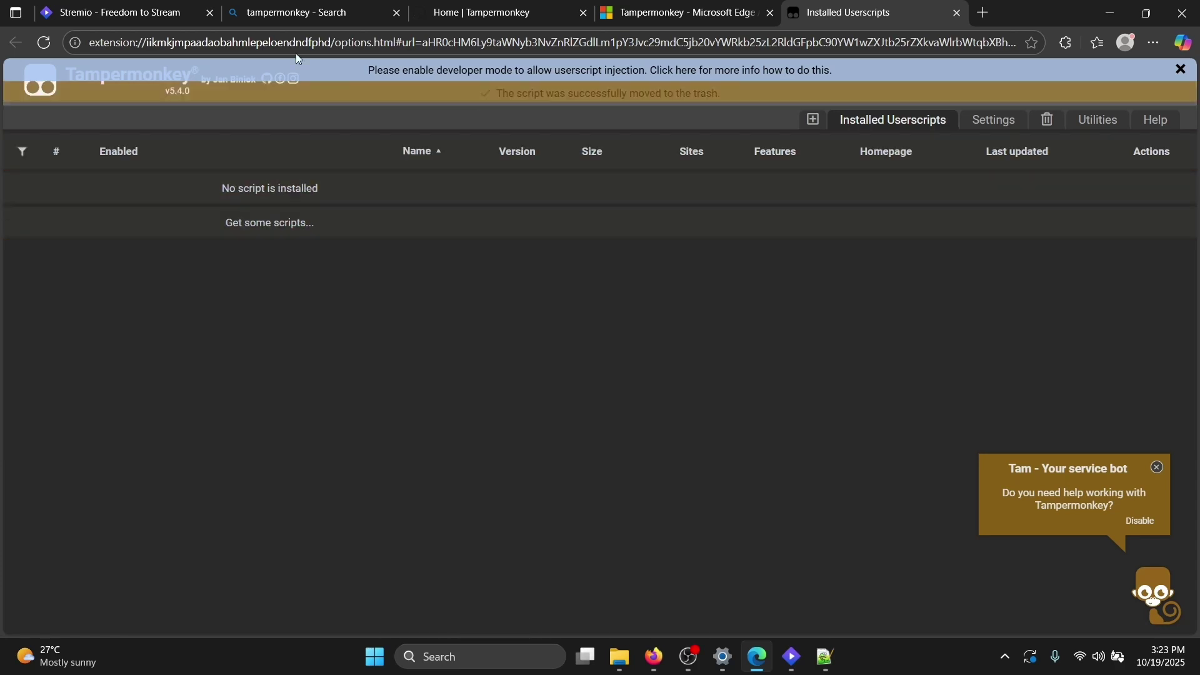
{"action": "left_click", "coordinate": [982, 12]}
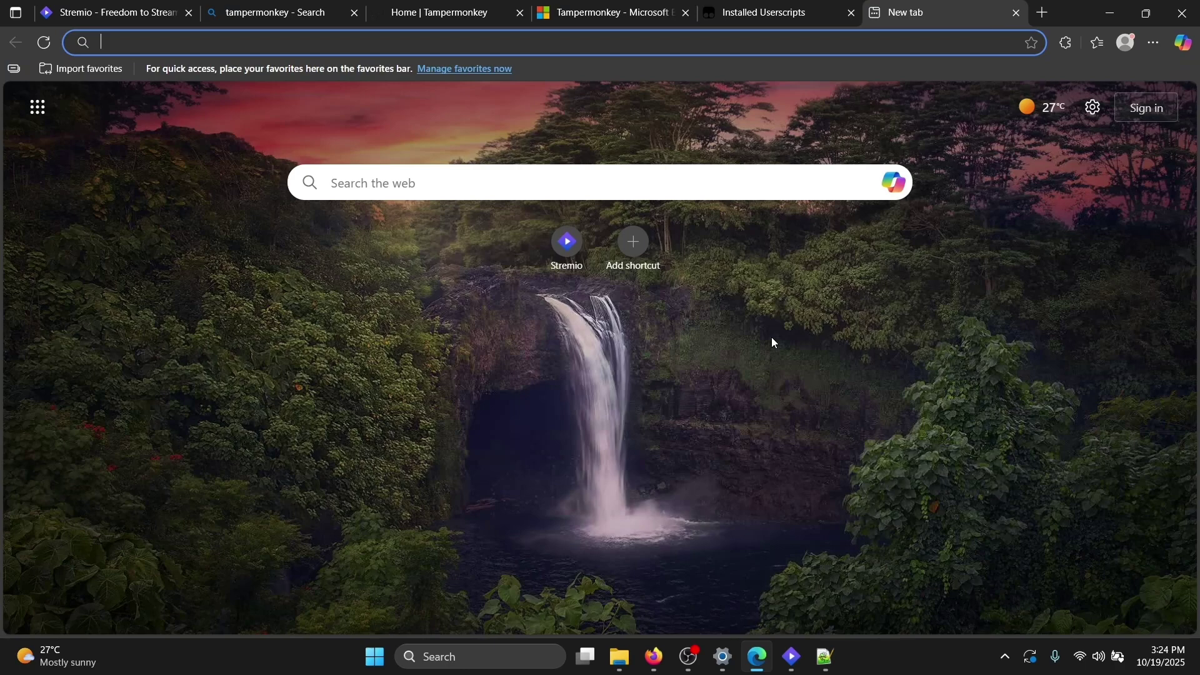
Go to the stremio-watch-together GitHub repository page by trimming the guest.user.js address
{"action": "type", "text": "github"}
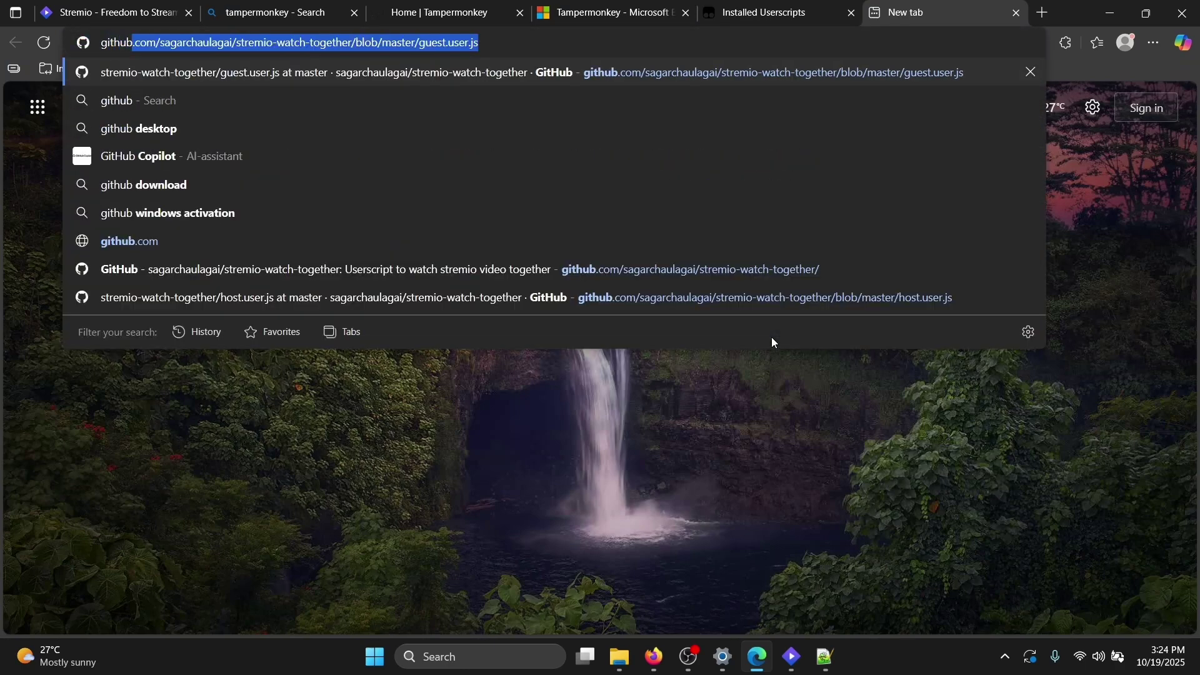
{"action": "key", "text": "End"}
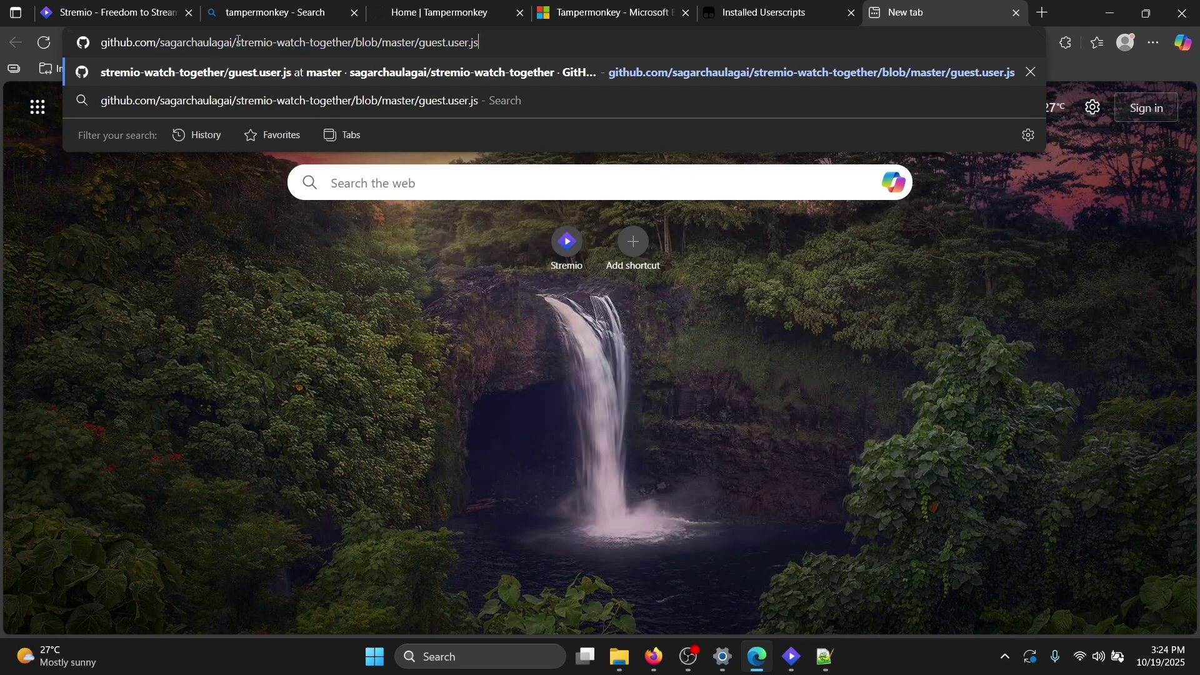
{"action": "left_click_drag", "start_coordinate": [238, 40], "coordinate": [612, 42]}
{"action": "left_click", "coordinate": [608, 43]}
{"action": "left_click_drag", "start_coordinate": [359, 43], "coordinate": [560, 28]}
{"action": "key", "text": "BackSpace"}
{"action": "key", "text": "Return"}
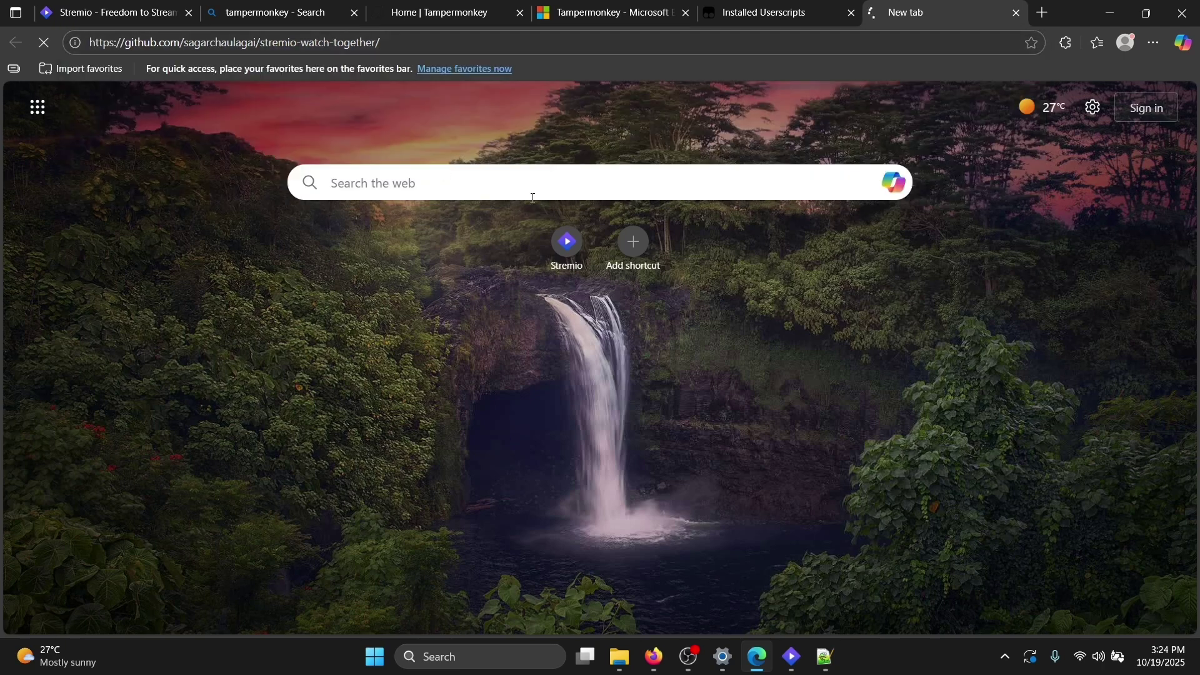
{"action": "scroll", "coordinate": [265, 390], "scroll_direction": "down", "scroll_amount": 1}
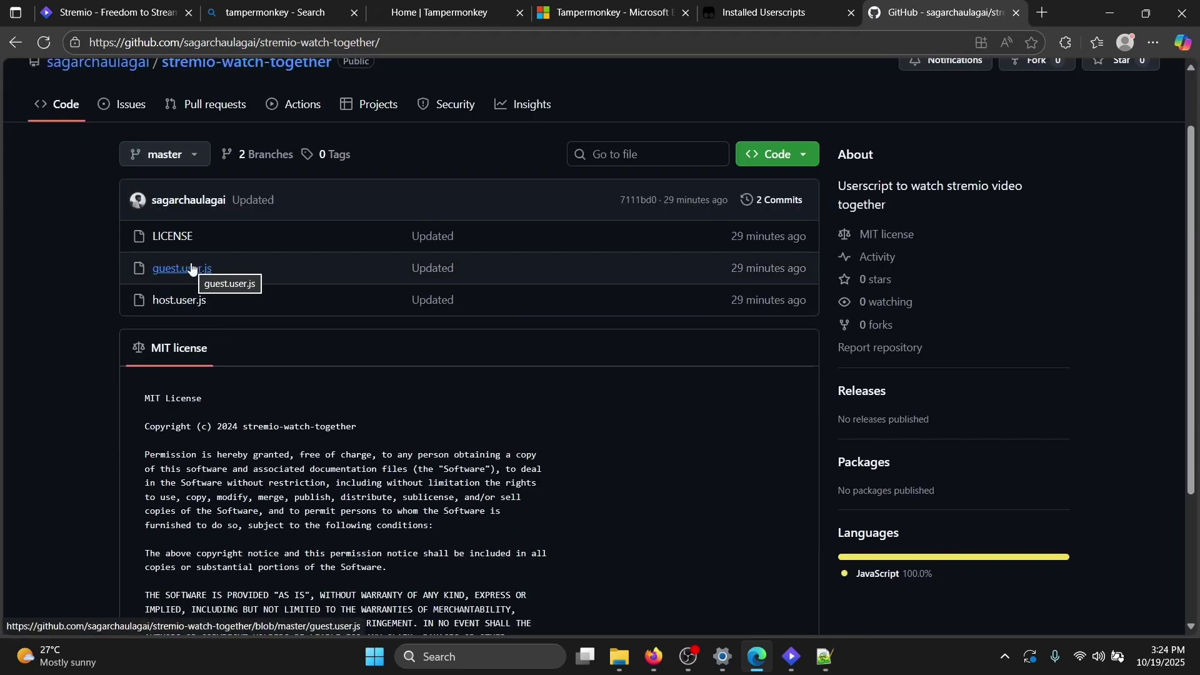
Open guest.user.js as Raw and reinstall it in Tampermonkey
{"action": "left_click", "coordinate": [192, 269]}
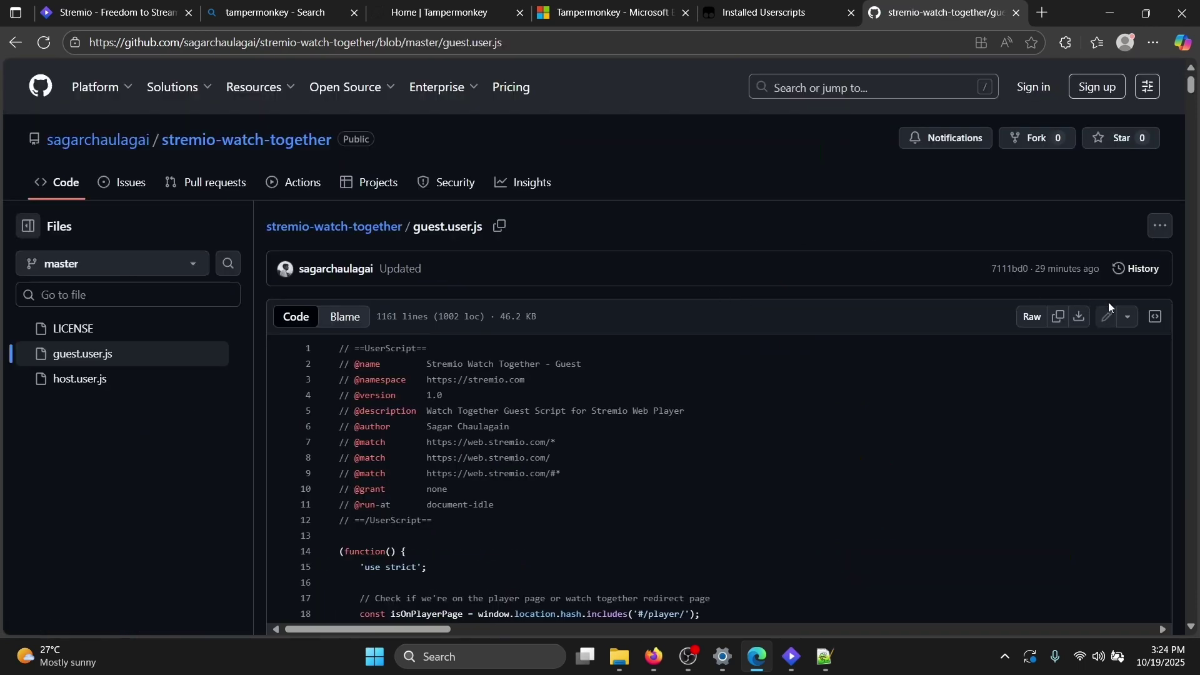
{"action": "left_click", "coordinate": [1031, 318]}
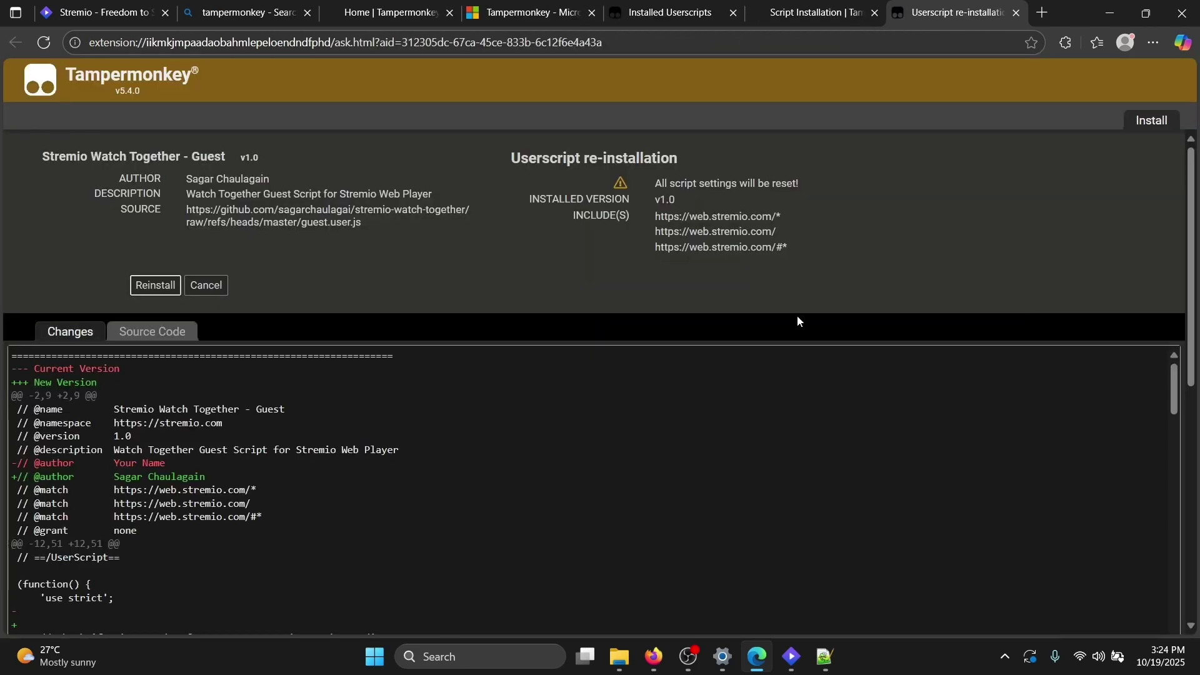
{"action": "left_click", "coordinate": [150, 286]}
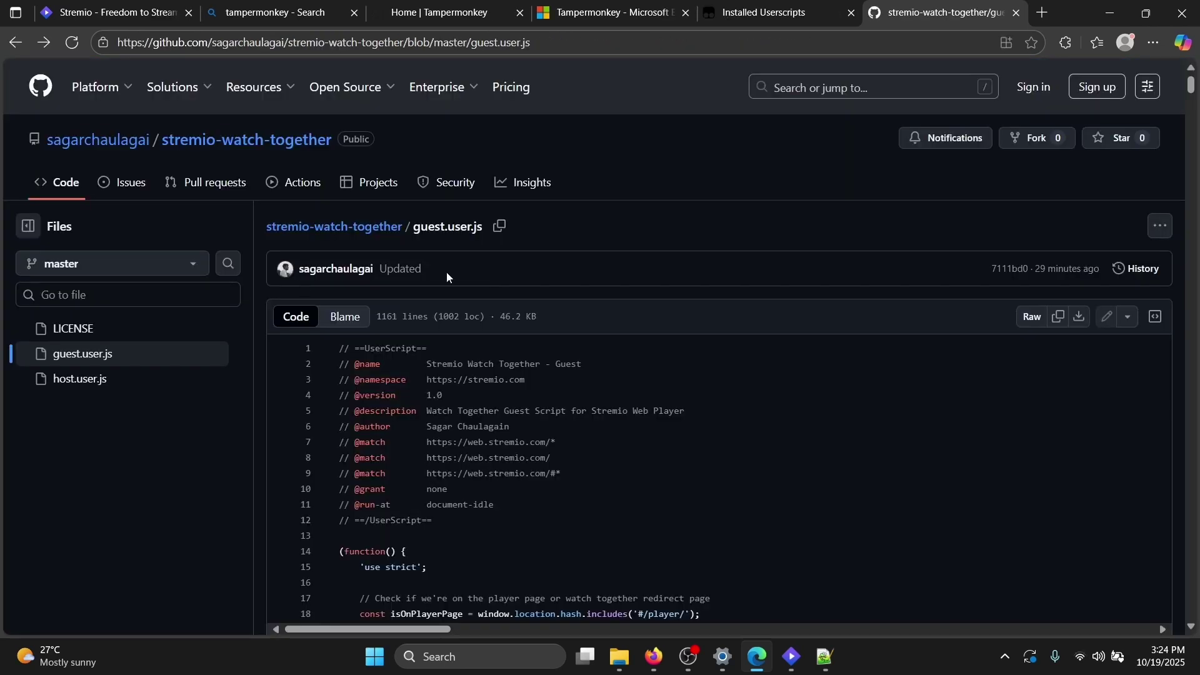
Load the extensions management page via chrome://extensions in a new tab and turn Developer mode on
{"action": "left_click", "coordinate": [1042, 12]}
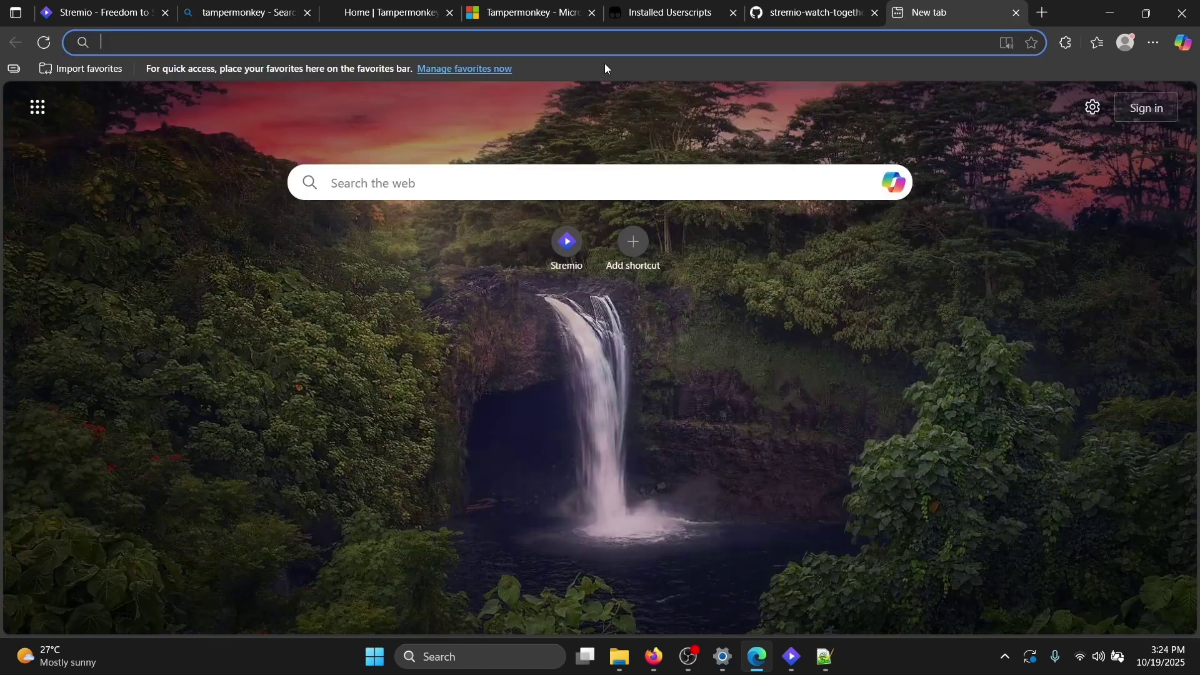
{"action": "type", "text": "edge://extensions"}
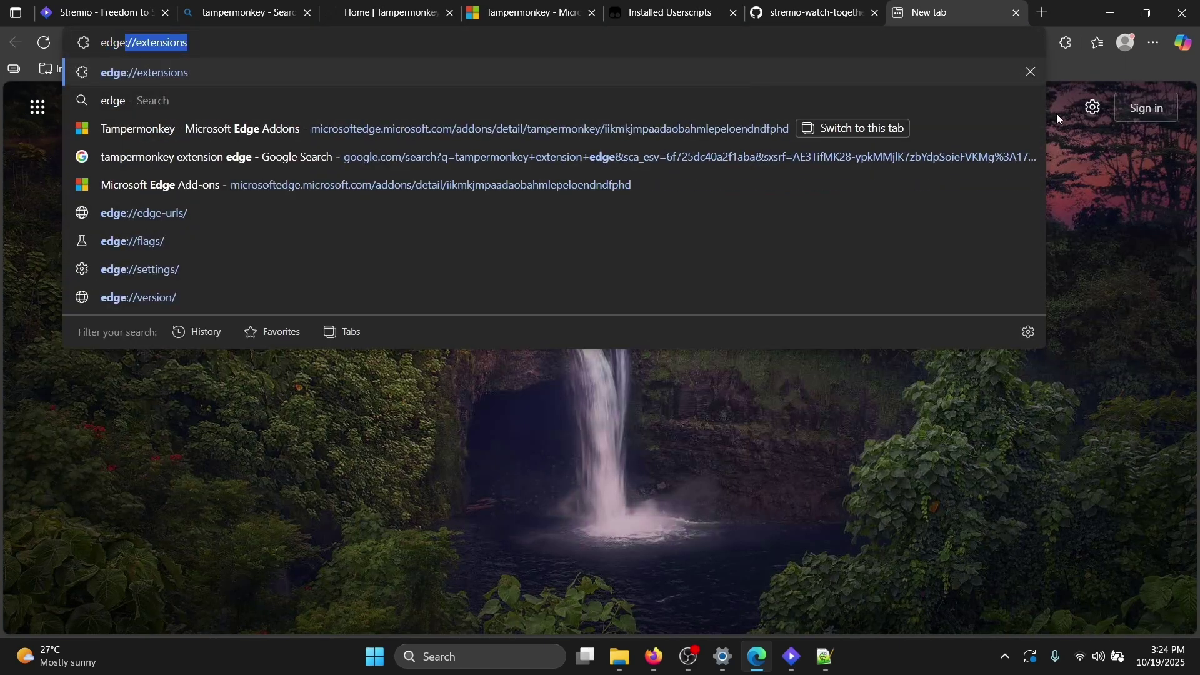
{"action": "key", "text": "Return"}
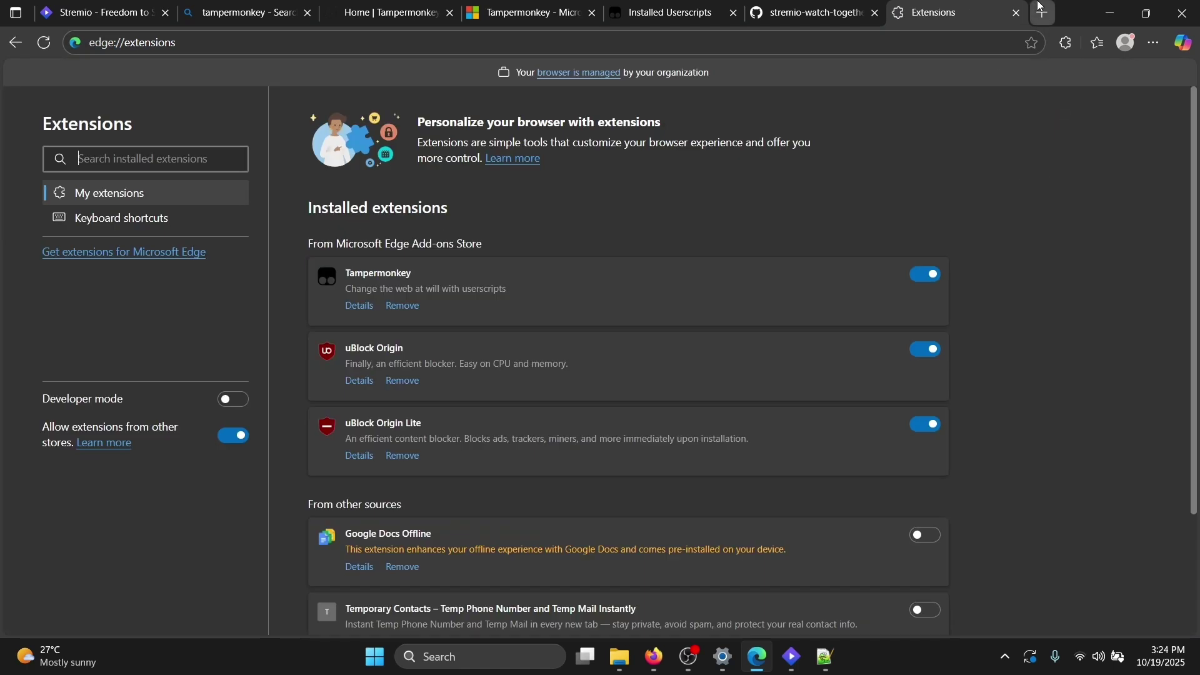
{"action": "left_click", "coordinate": [1041, 11]}
{"action": "type", "text": "chrome"}
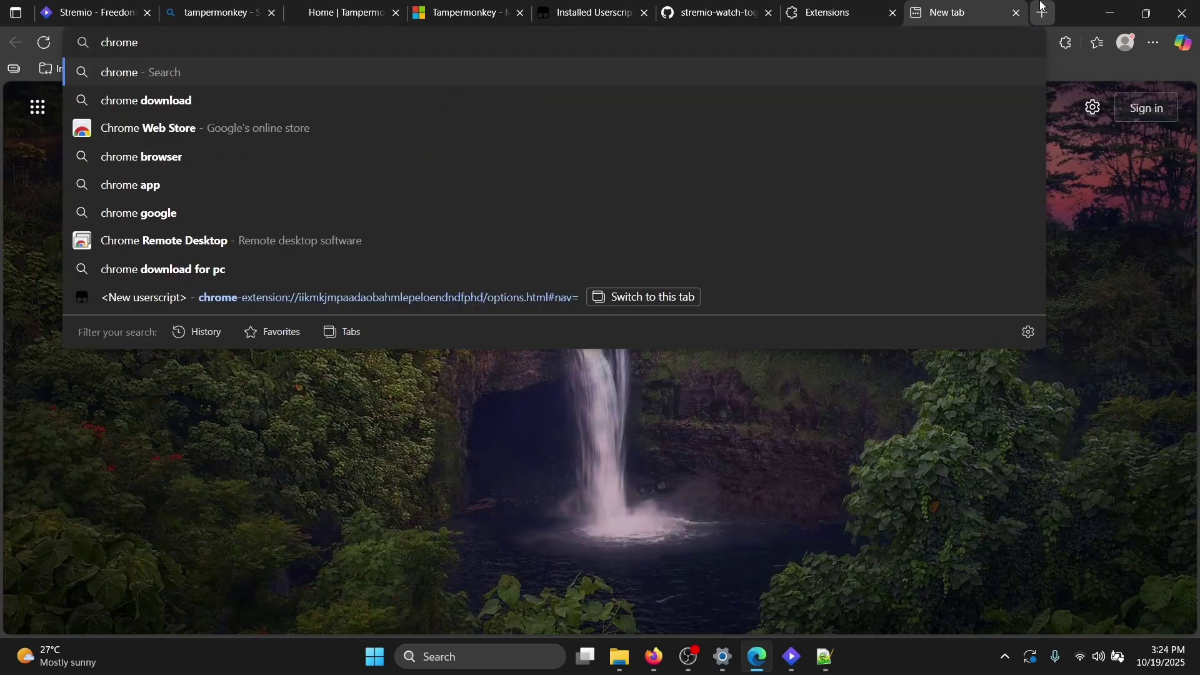
{"action": "type", "text": "://extension"}
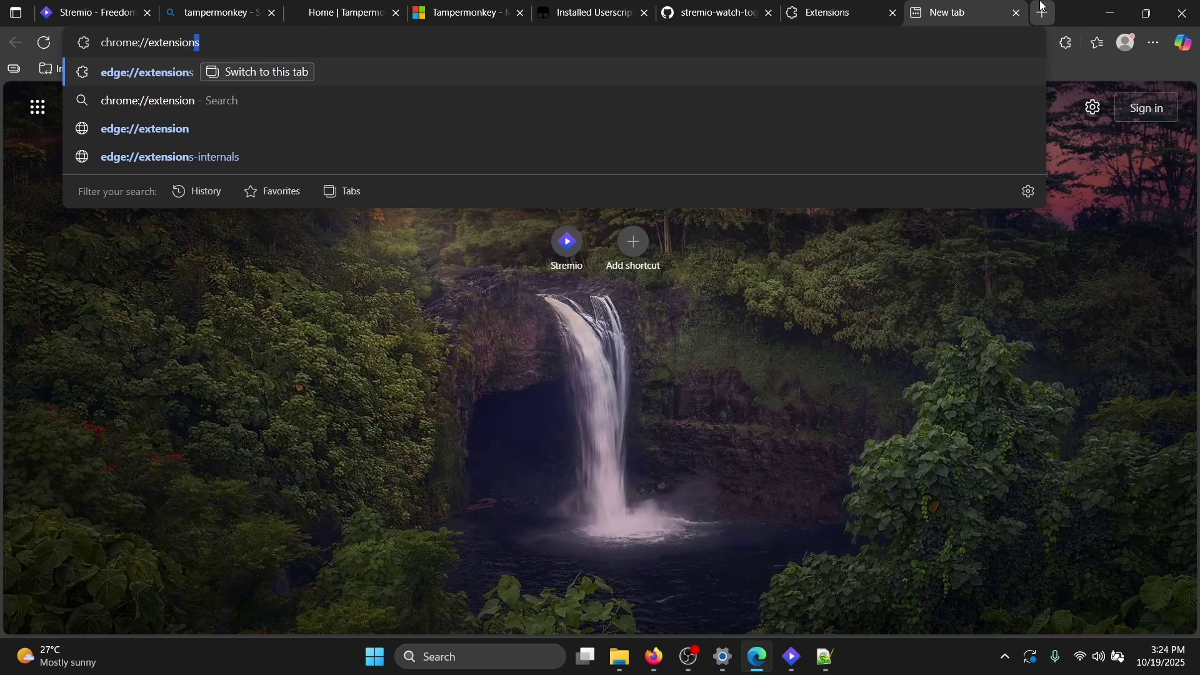
{"action": "type", "text": "s"}
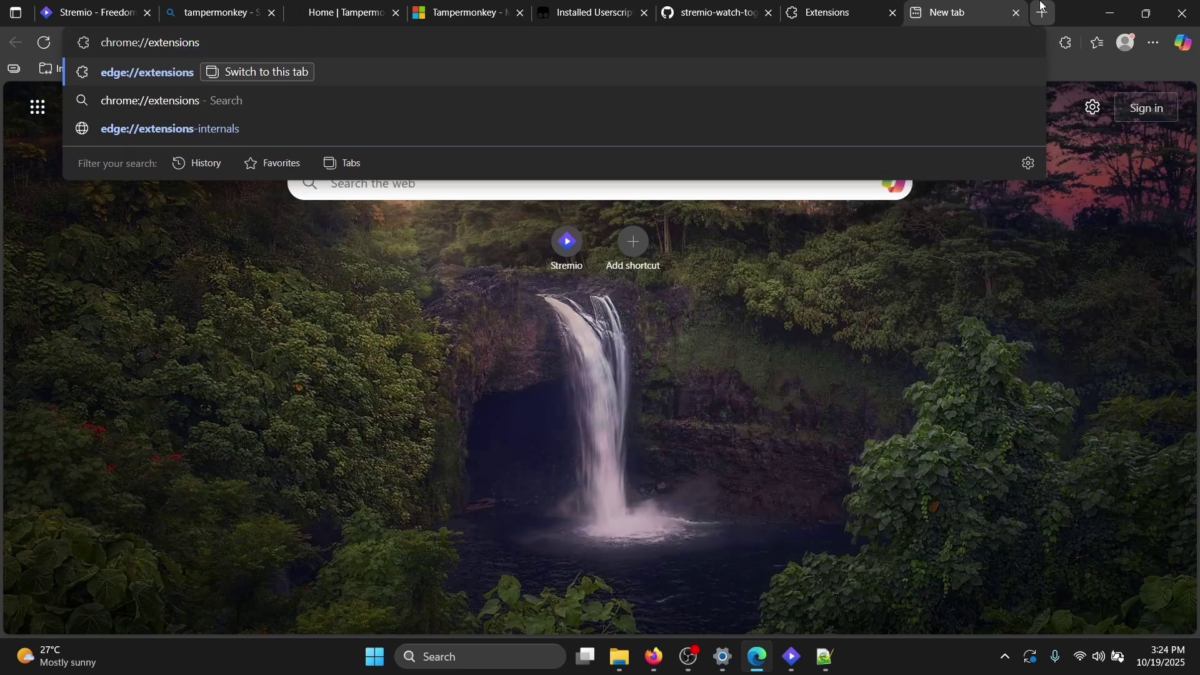
{"action": "key", "text": "Return"}
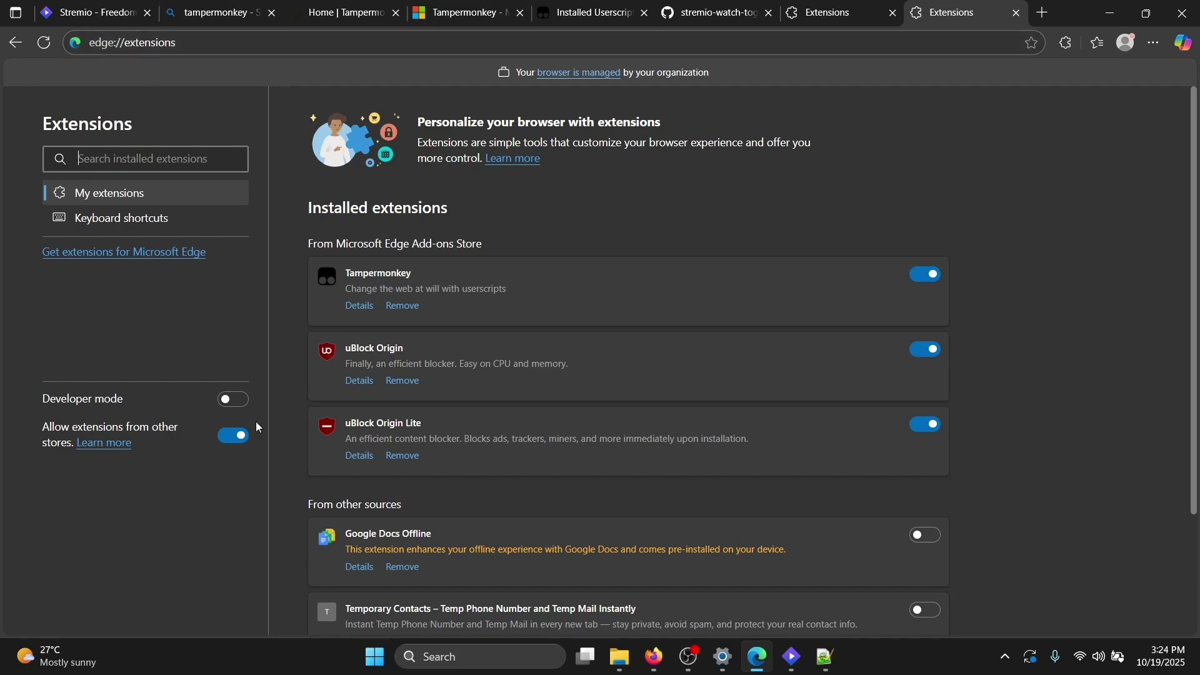
{"action": "left_click", "coordinate": [226, 407]}
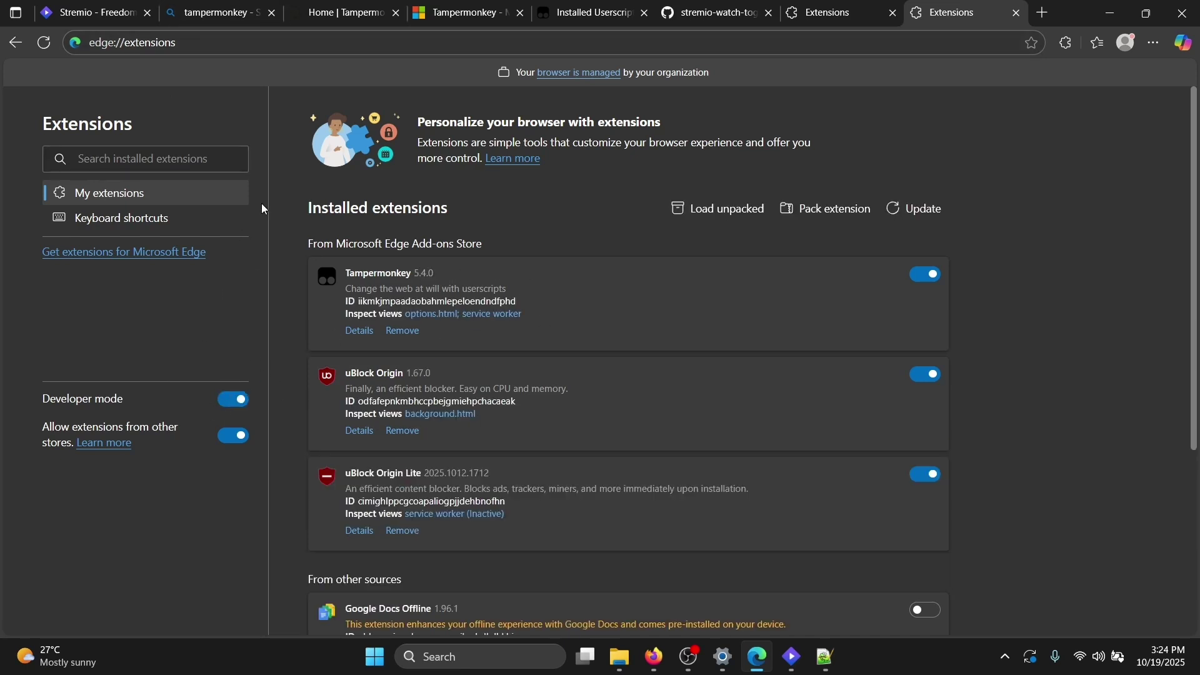
{"action": "left_click", "coordinate": [344, 6]}
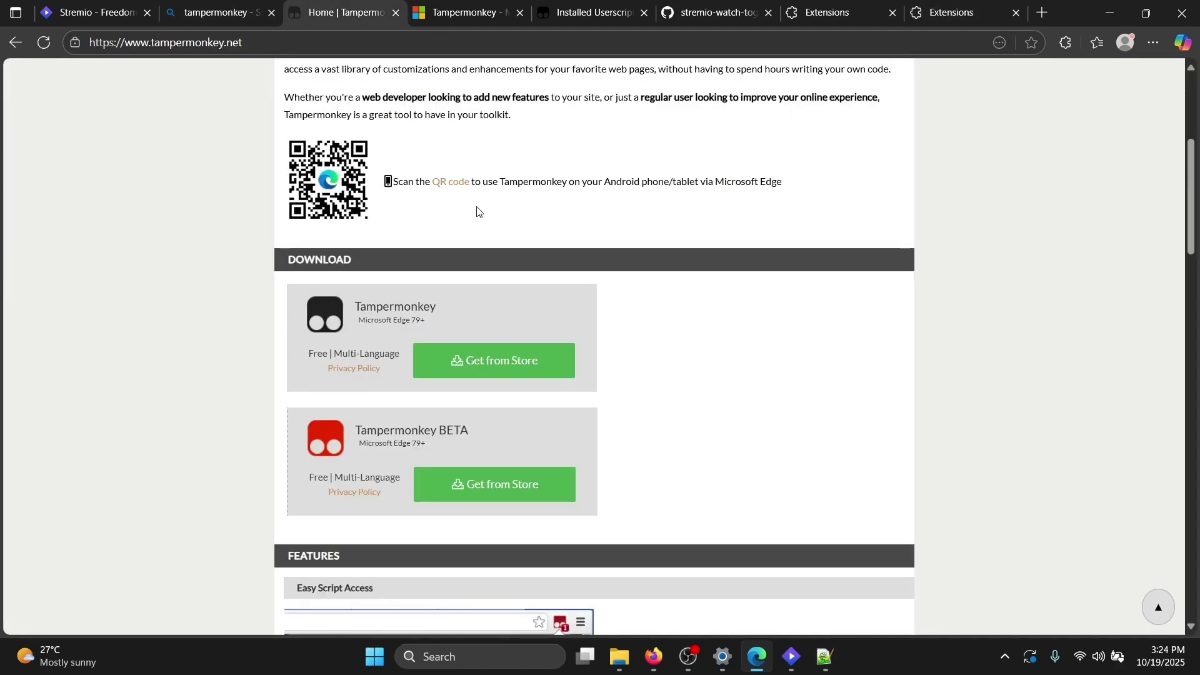
Pin Tampermonkey to the toolbar and check its dashboard lists the installed Guest script
{"action": "left_click", "coordinate": [612, 9]}
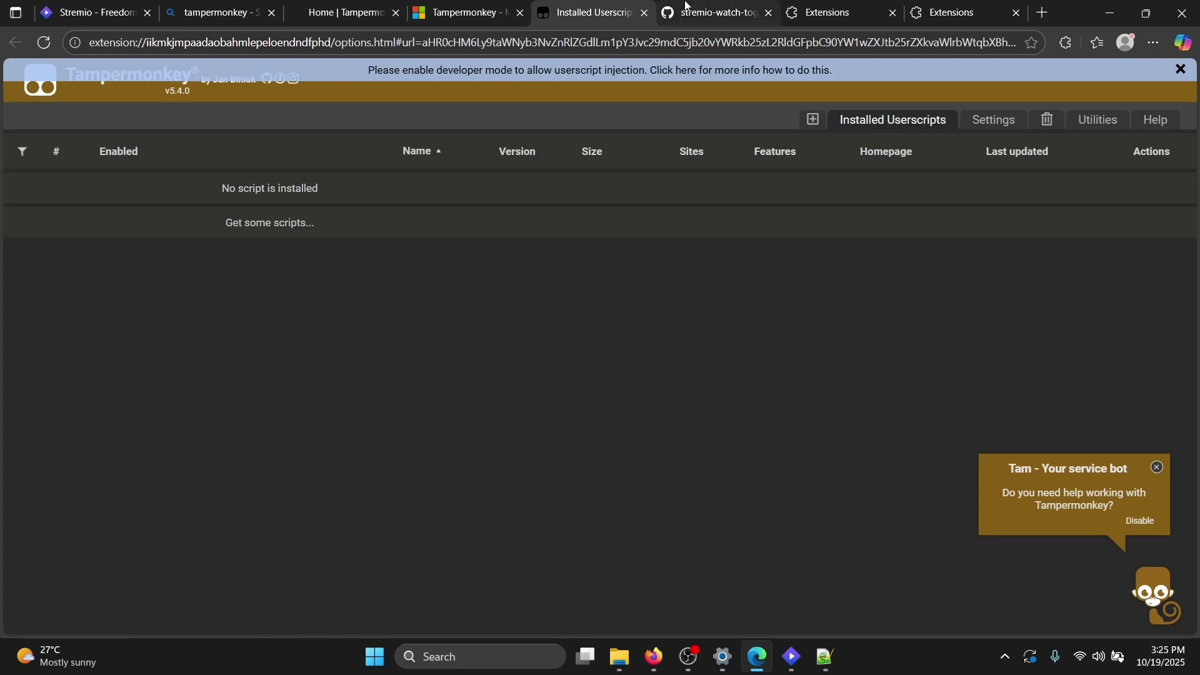
{"action": "left_click", "coordinate": [701, 10]}
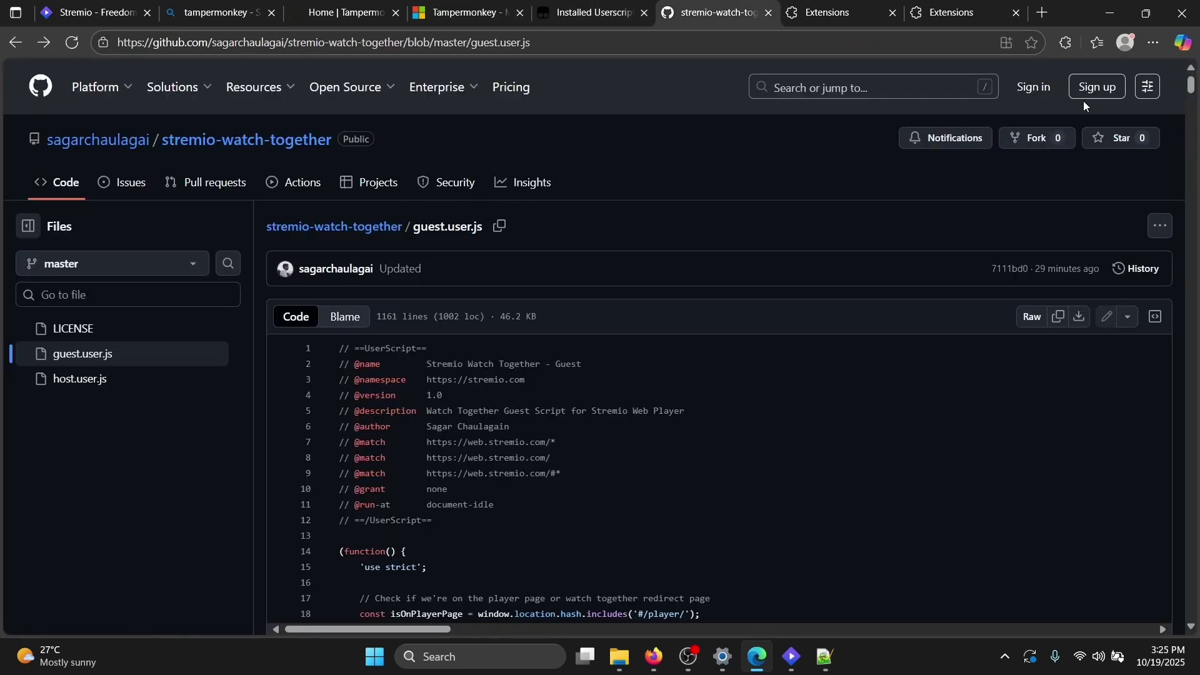
{"action": "left_click", "coordinate": [1067, 42]}
{"action": "left_click", "coordinate": [1036, 98]}
{"action": "left_click", "coordinate": [1043, 50]}
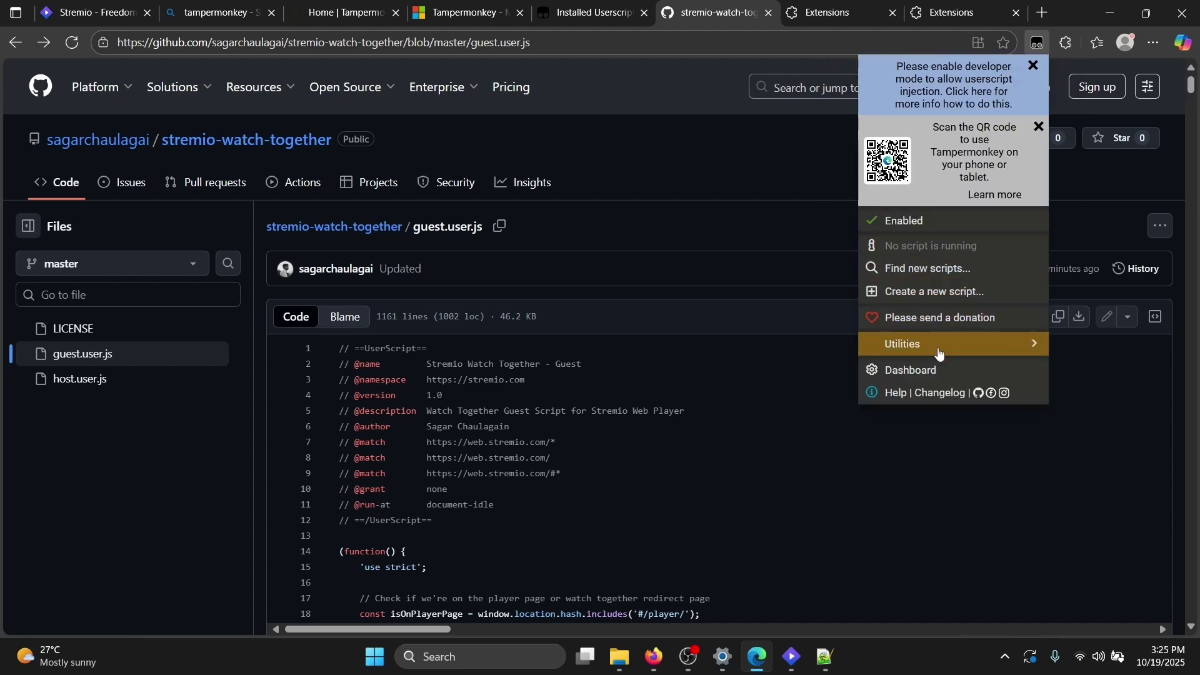
{"action": "left_click", "coordinate": [913, 370]}
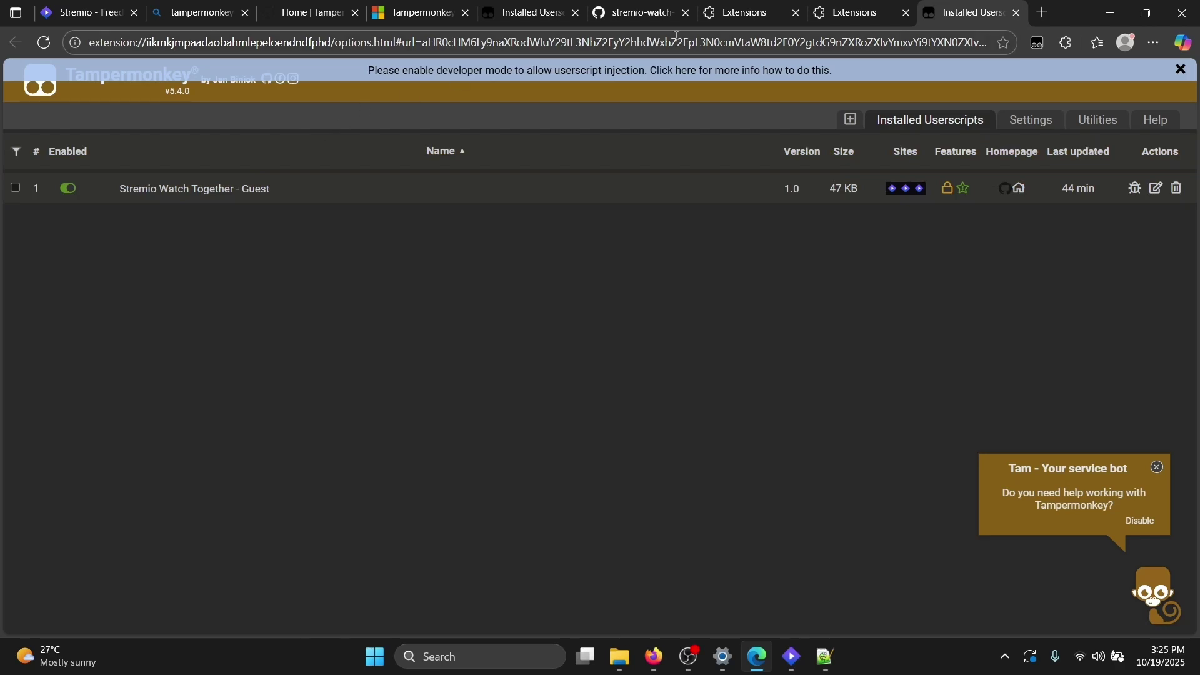
Close every browser tab except Stremio Web
{"action": "left_click", "coordinate": [1042, 13]}
{"action": "left_click", "coordinate": [119, 8]}
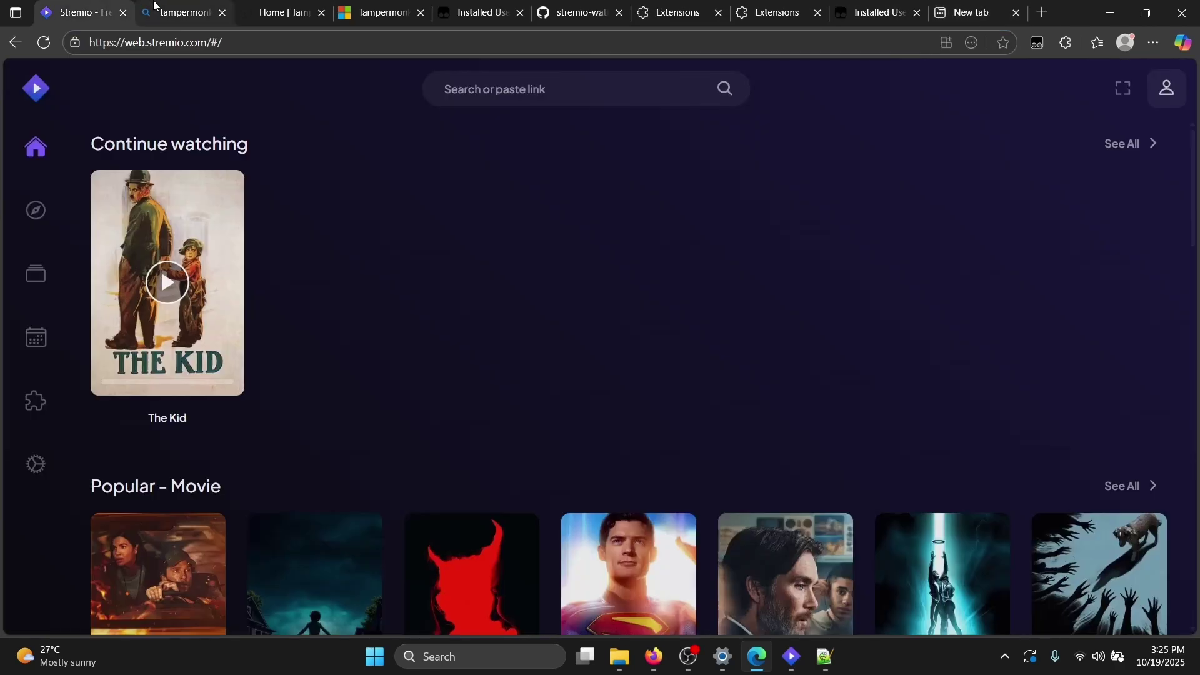
{"action": "right_click", "coordinate": [77, 13]}
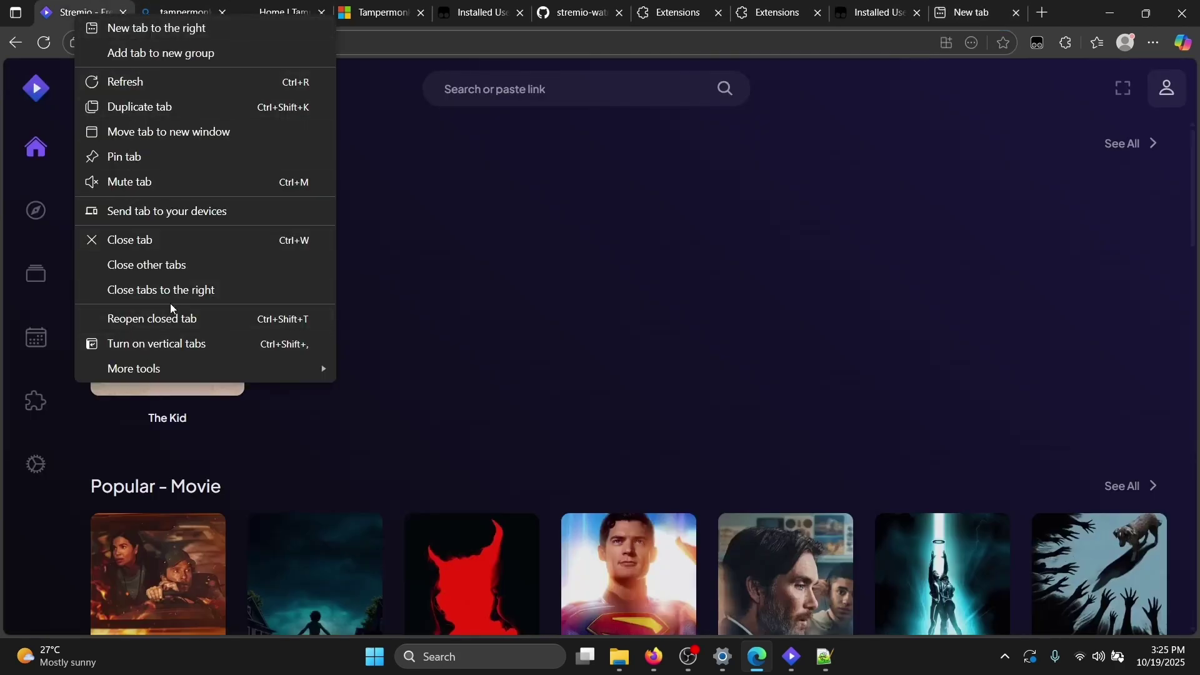
{"action": "left_click", "coordinate": [192, 272]}
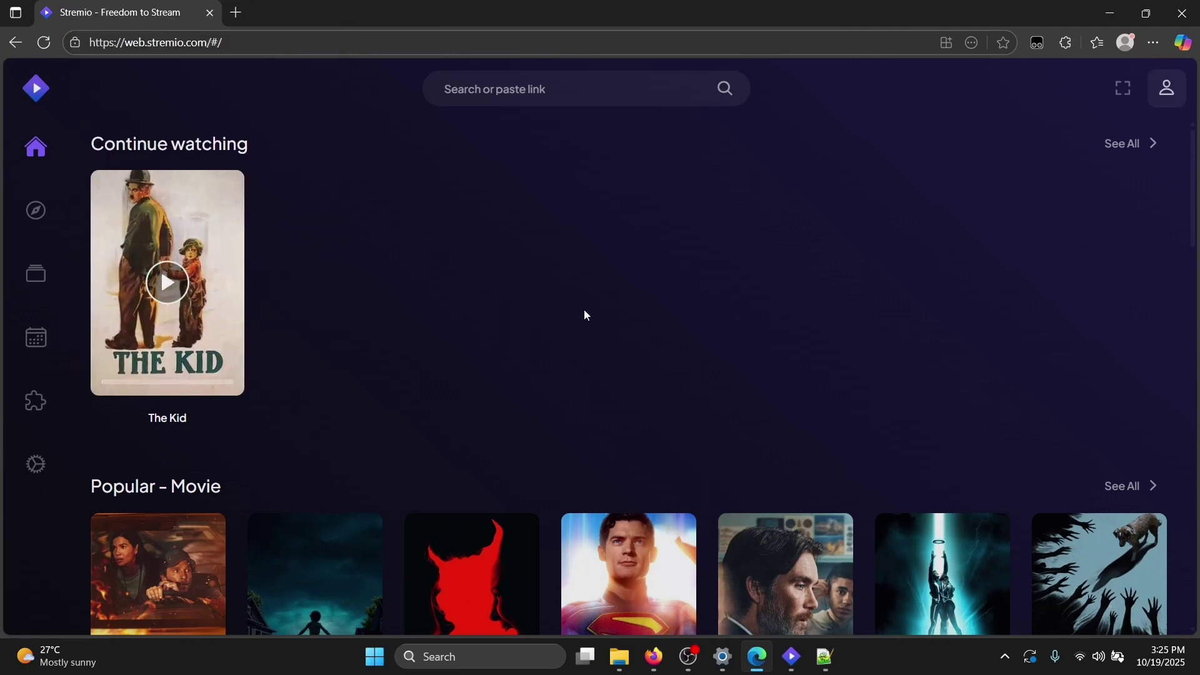